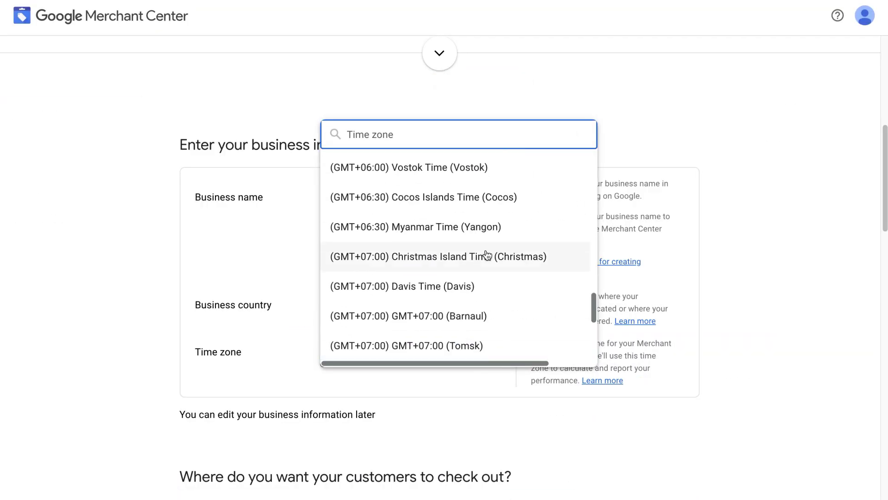
Finish verifying and claiming the store website in Merchant Center.
scroll(472, 257, down, 5)
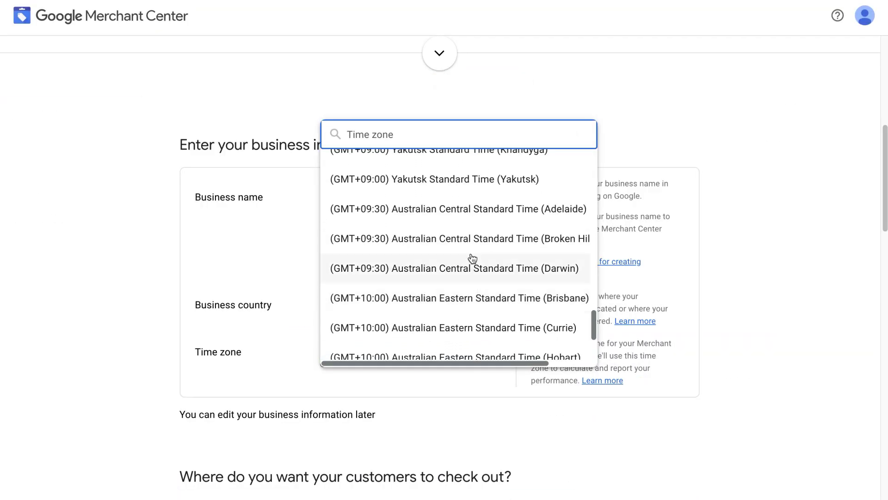
click(844, 462)
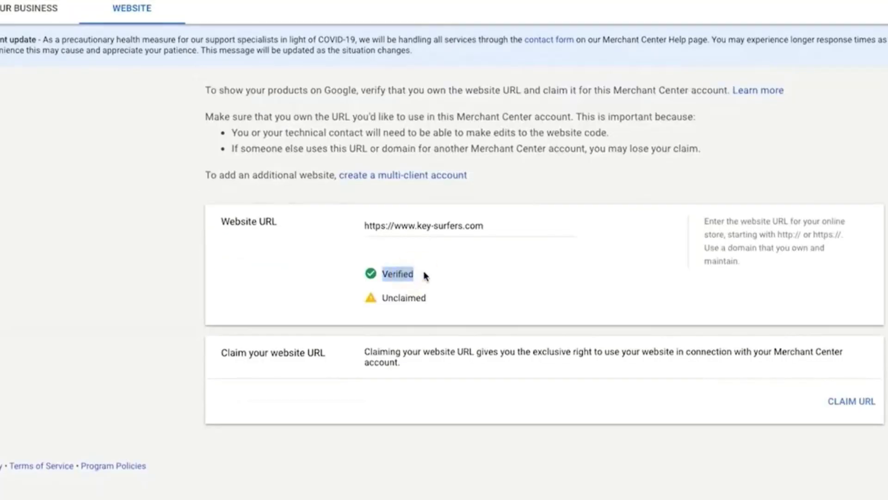
drag(232, 354, 615, 386)
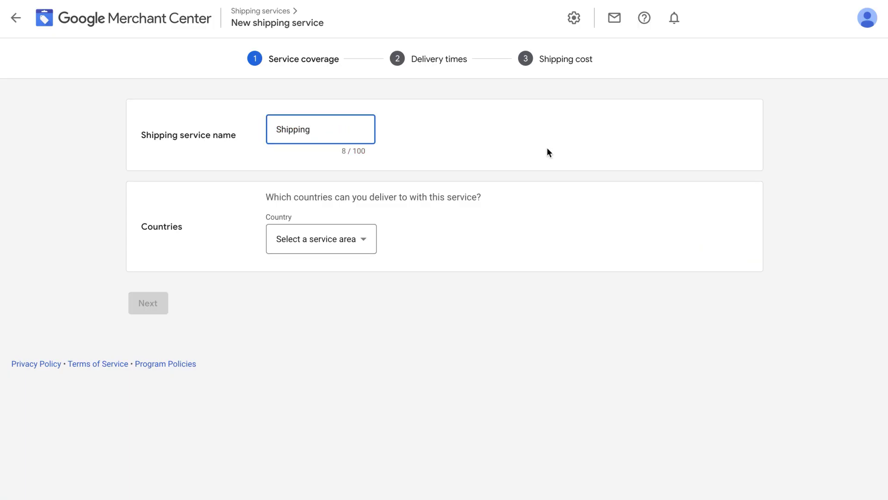
Create a shipping service delivering to Australia and advance to the delivery times step.
click(321, 236)
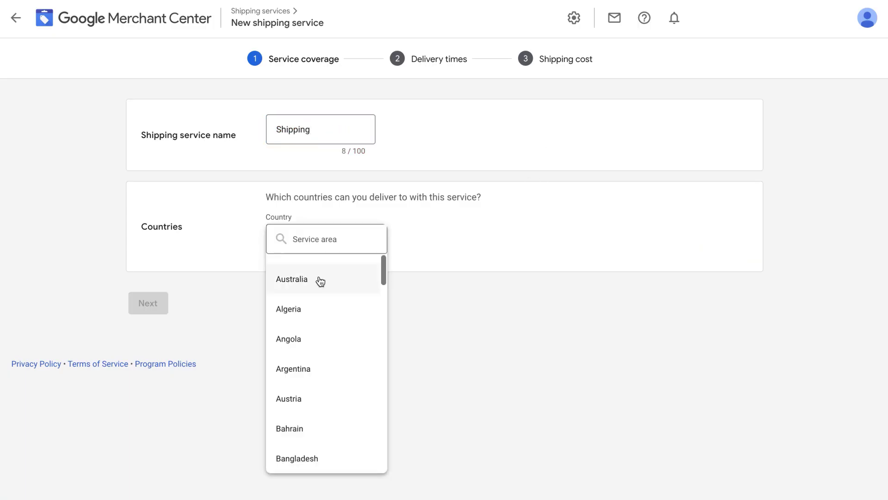
click(317, 279)
click(149, 414)
click(333, 139)
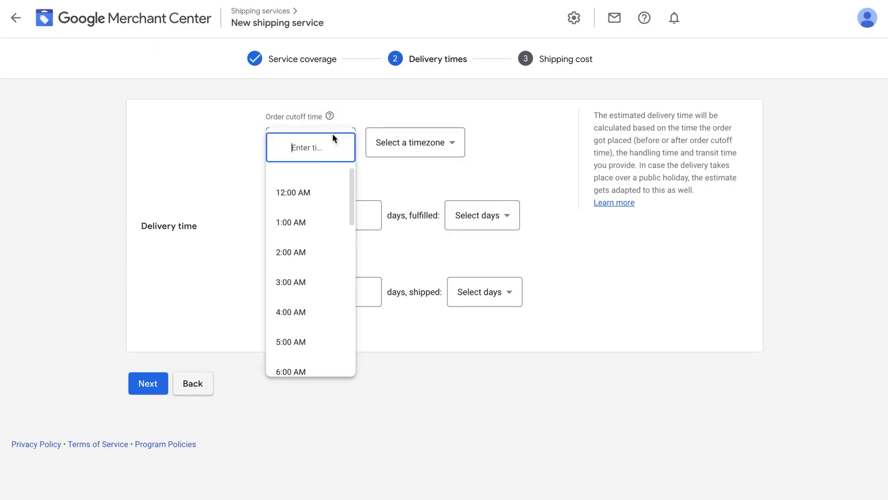
click(212, 157)
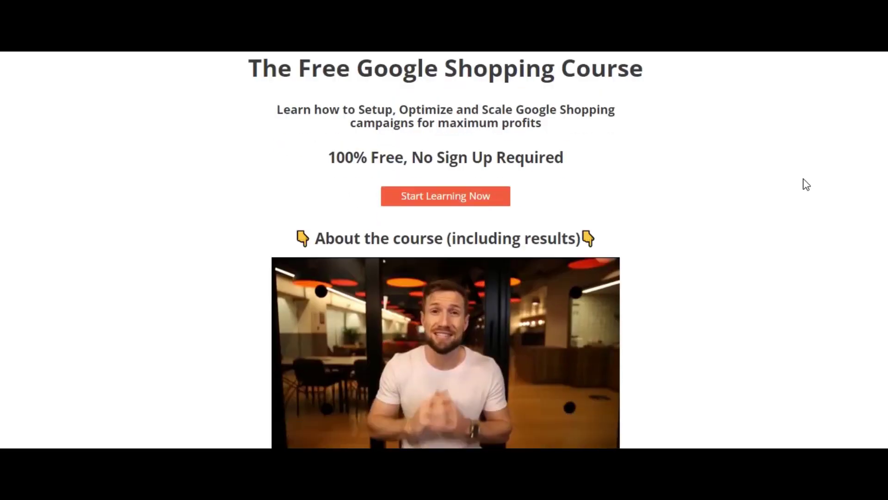
Scroll the Free Google Shopping Course page down to its FAQ section.
scroll(807, 184, down, 8)
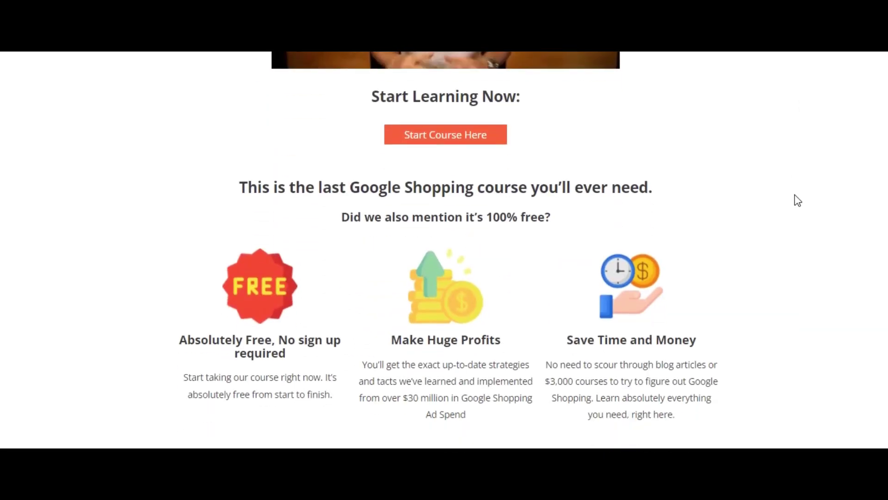
scroll(798, 196, down, 20)
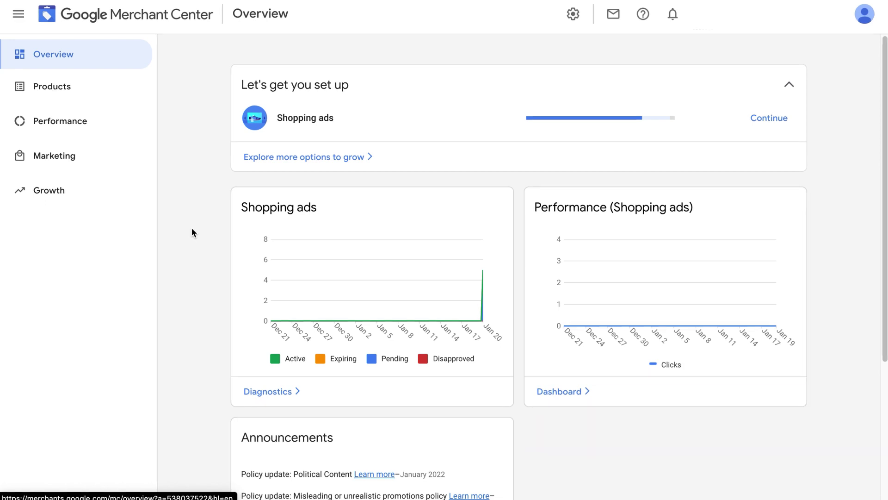
Create a new primary feed under Products > Feeds for Australia, English, with Shopping ads checked.
click(61, 88)
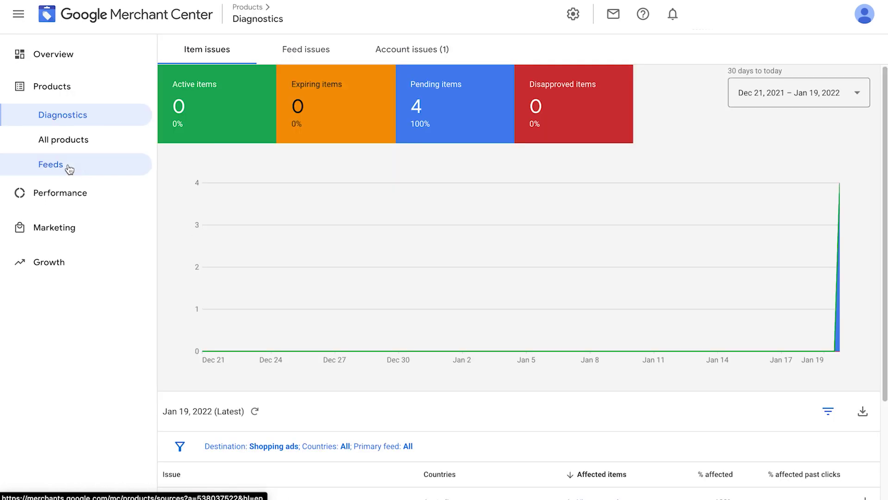
click(70, 168)
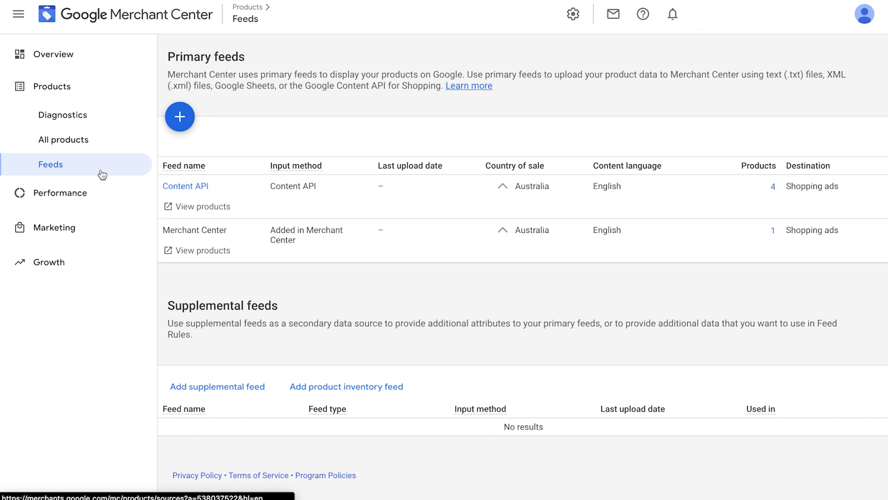
click(180, 117)
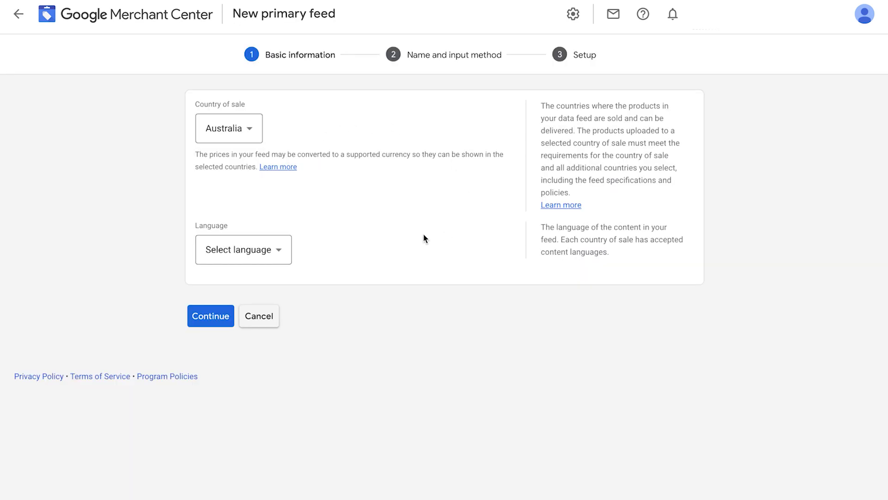
click(264, 251)
click(263, 258)
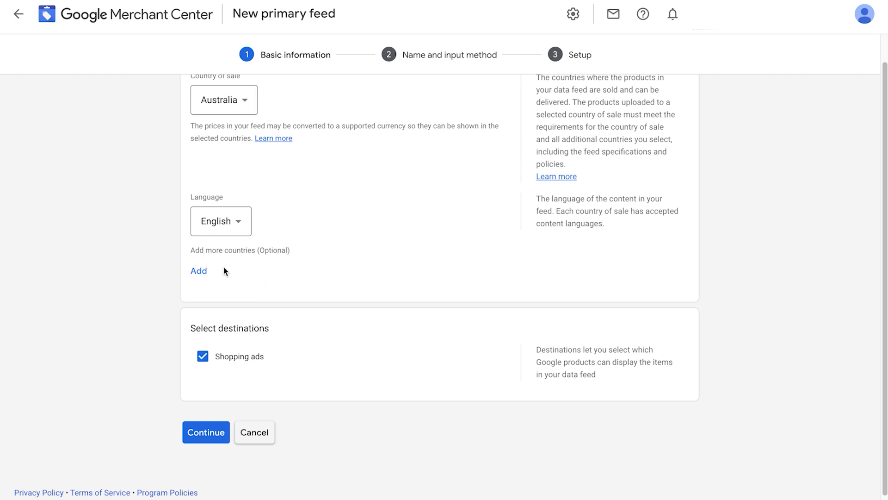
scroll(324, 306, down, 1)
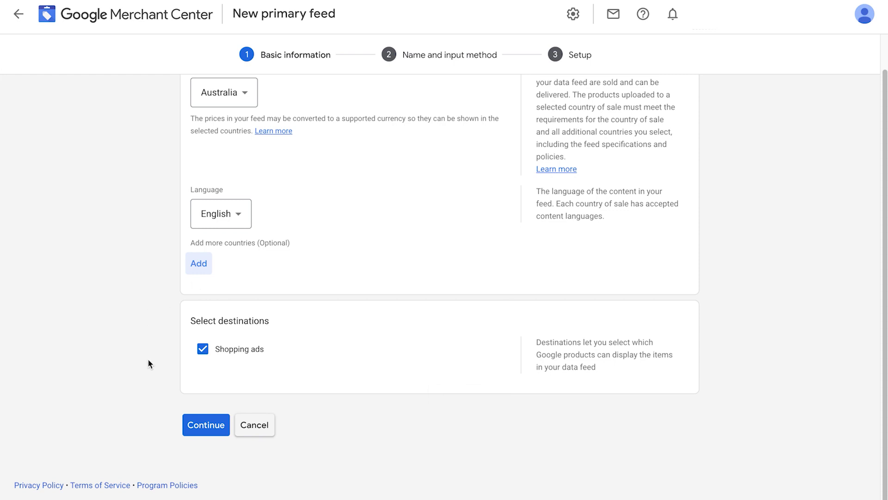
click(206, 425)
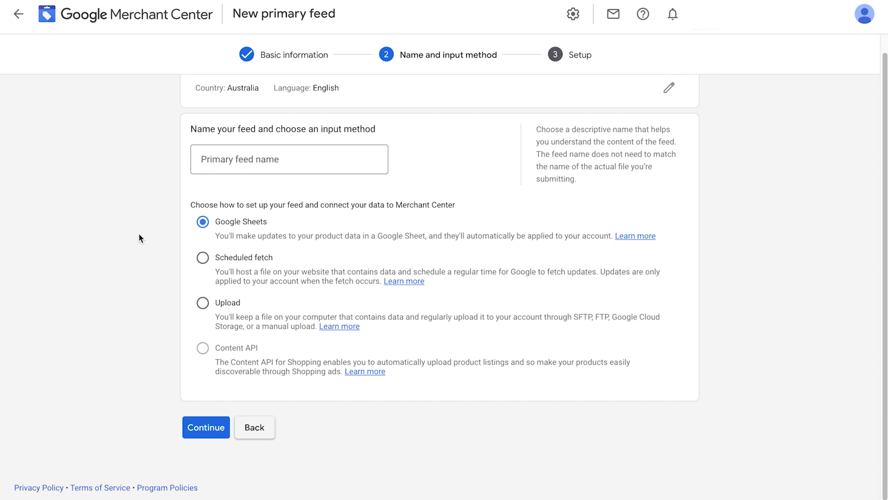
Name the feed 'AU - Google Sheets Feed' with Google Sheets, then sign in and allow access.
click(285, 148)
text(AU - G)
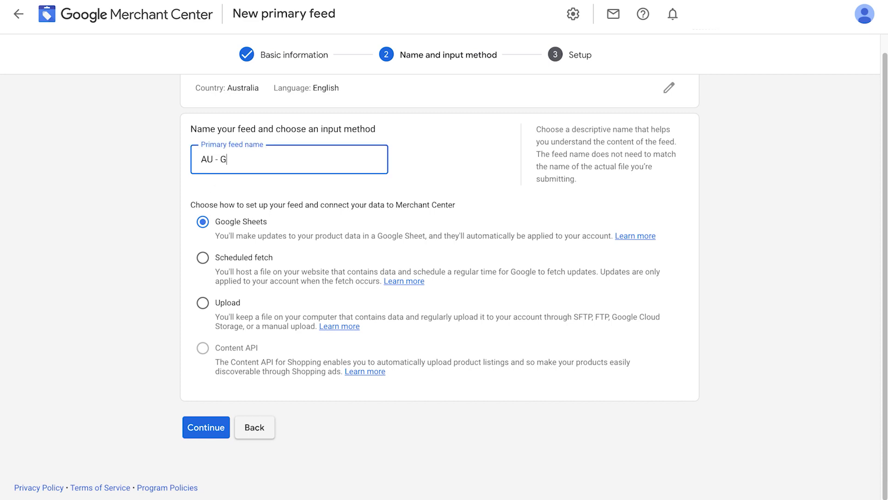
text(oogle Sheets Feed)
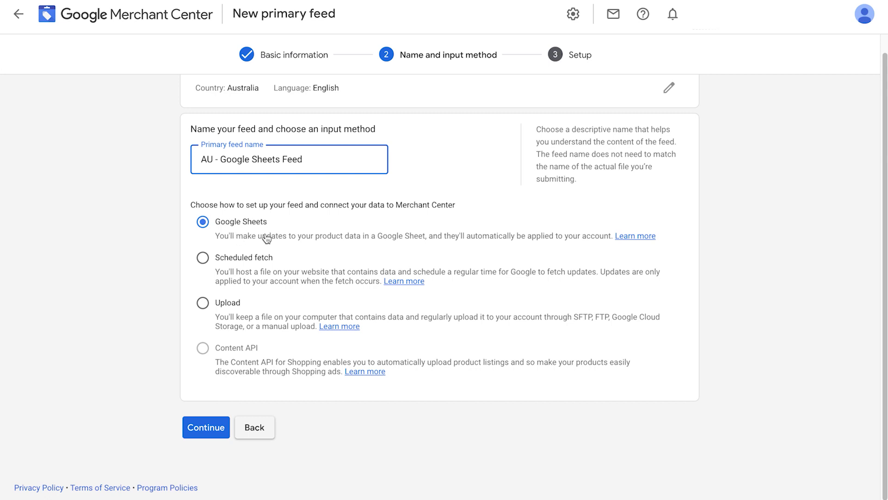
click(196, 433)
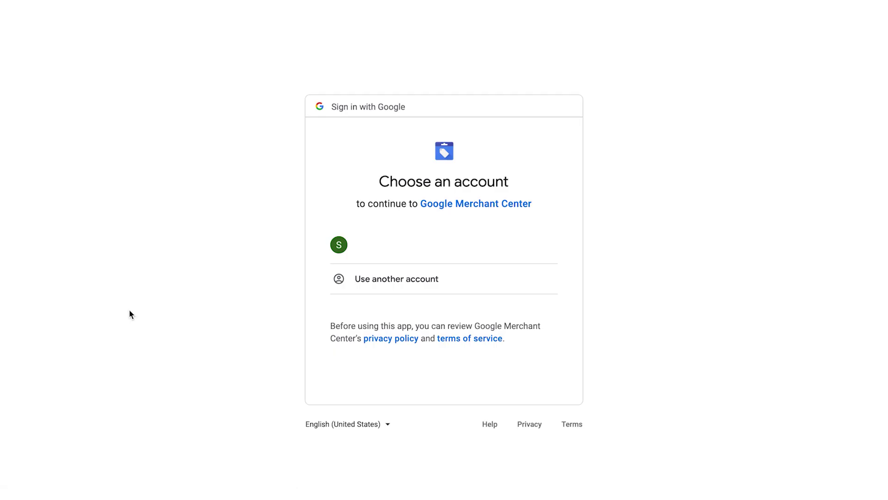
click(352, 254)
click(506, 417)
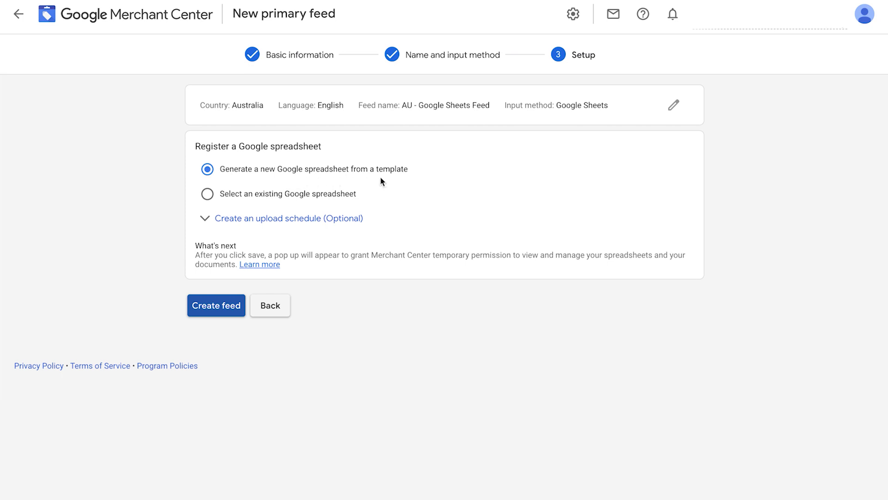
Generate the feed spreadsheet from a template, always allowing Merchant Center pop-ups, and create the feed.
click(211, 309)
click(511, 413)
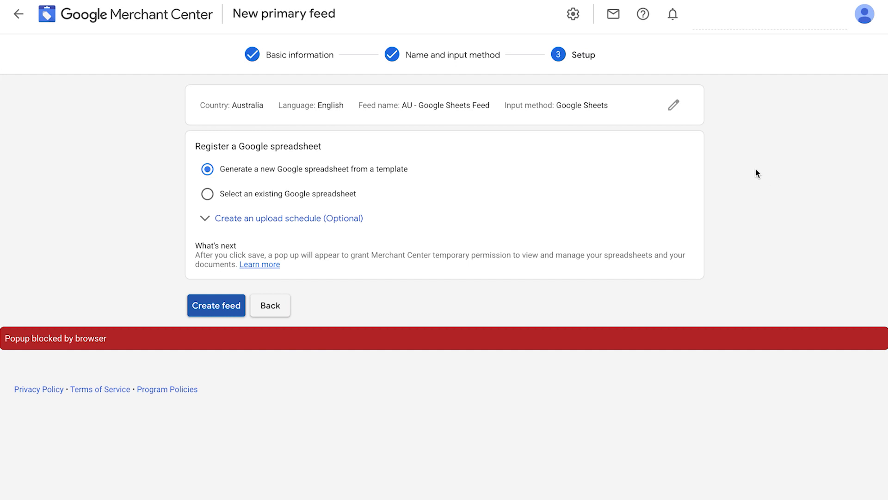
click(693, 10)
click(628, 79)
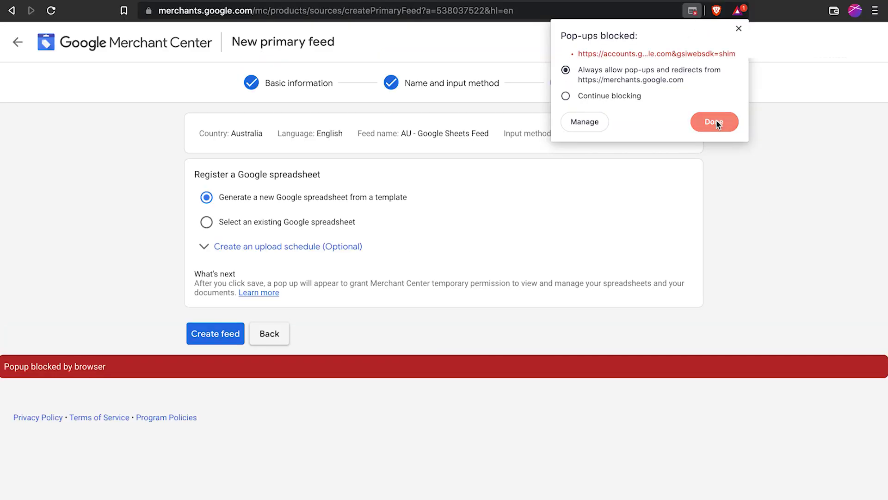
click(715, 122)
click(208, 314)
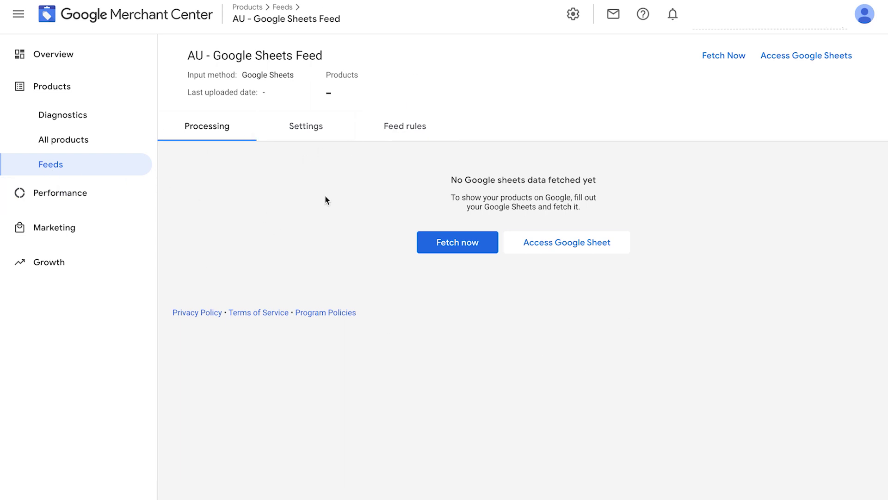
Open the spreadsheet linked to the AU - Google Sheets Feed via Access Google Sheet.
click(581, 246)
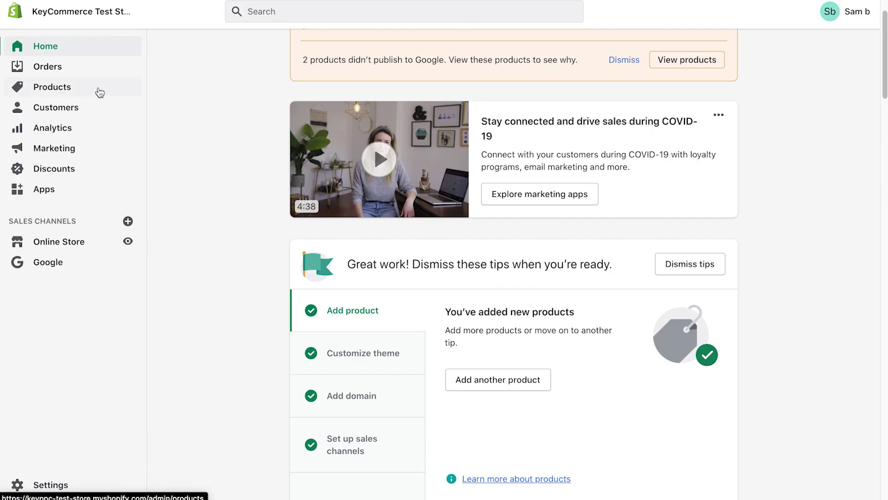
Export all three Shopify products as a plain CSV file.
click(99, 92)
click(185, 150)
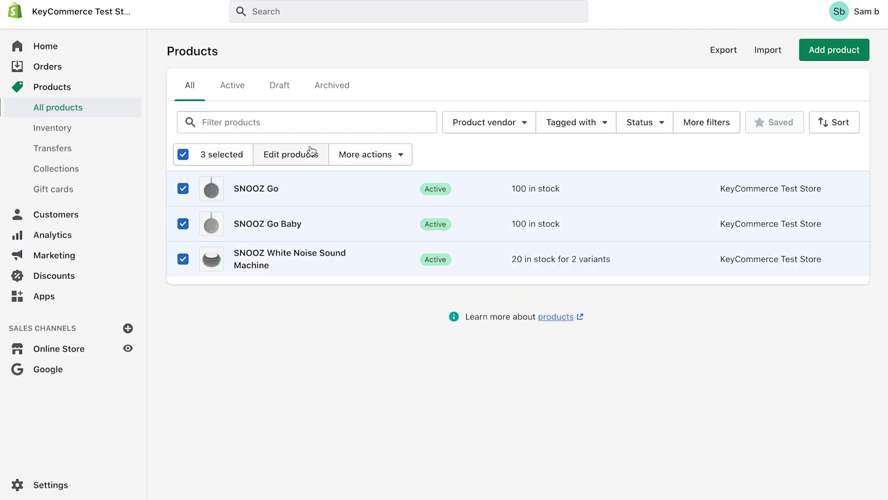
click(724, 51)
click(280, 217)
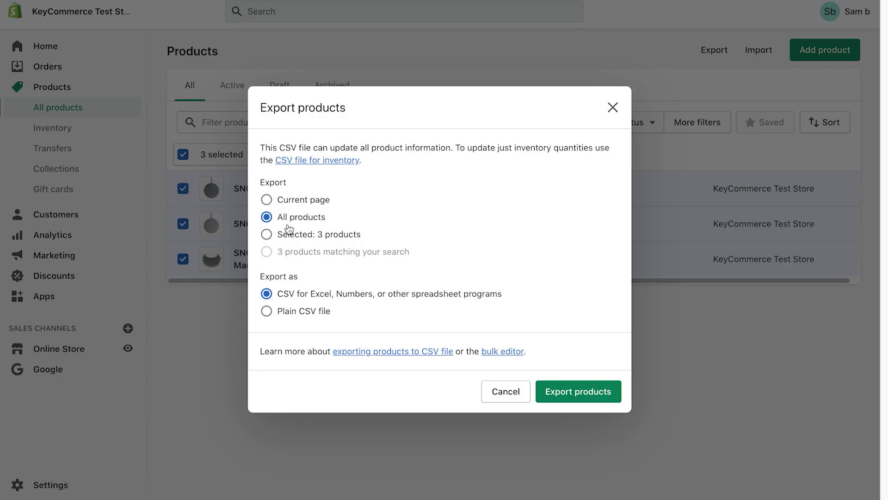
click(301, 319)
click(606, 392)
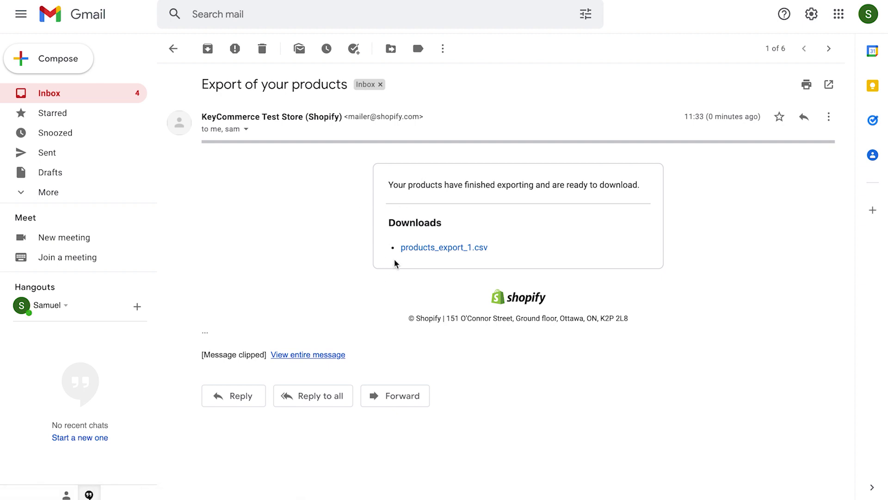
Download products_export_1.csv from the Shopify export email and dismiss the download bar.
click(417, 249)
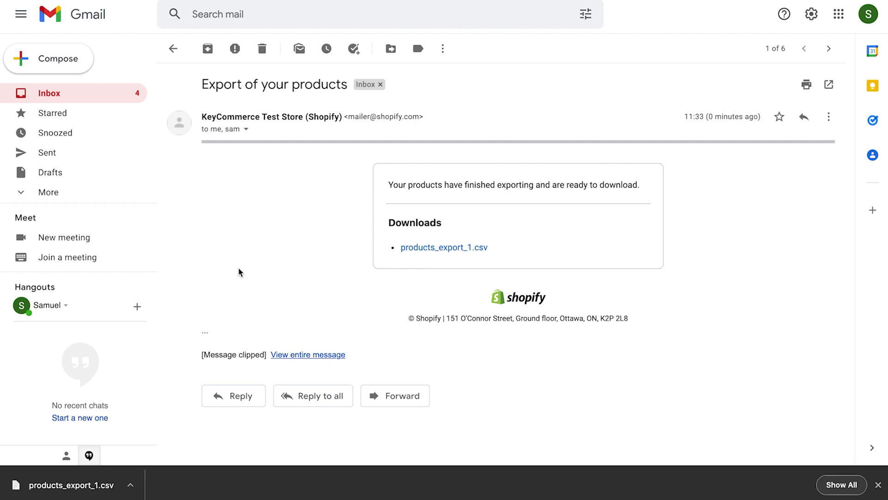
click(76, 484)
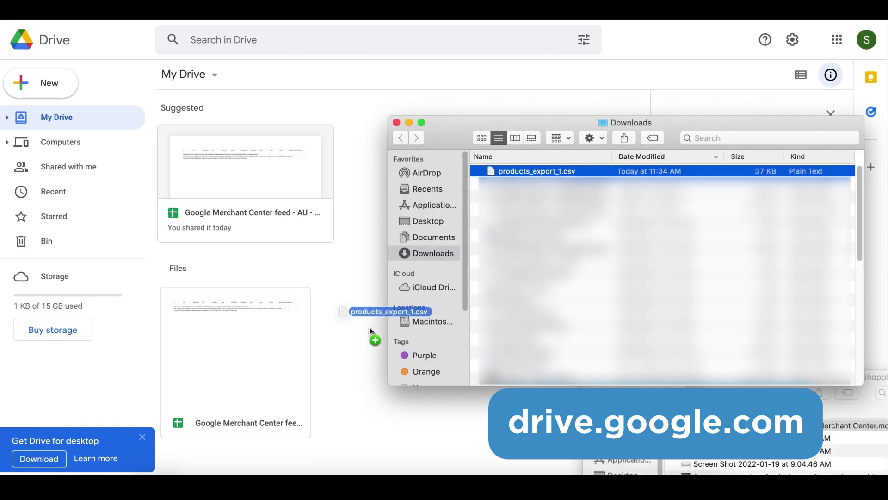
Upload products_export_1.csv into My Drive and open it with Google Sheets.
drag(371, 327, 348, 411)
right_click(450, 366)
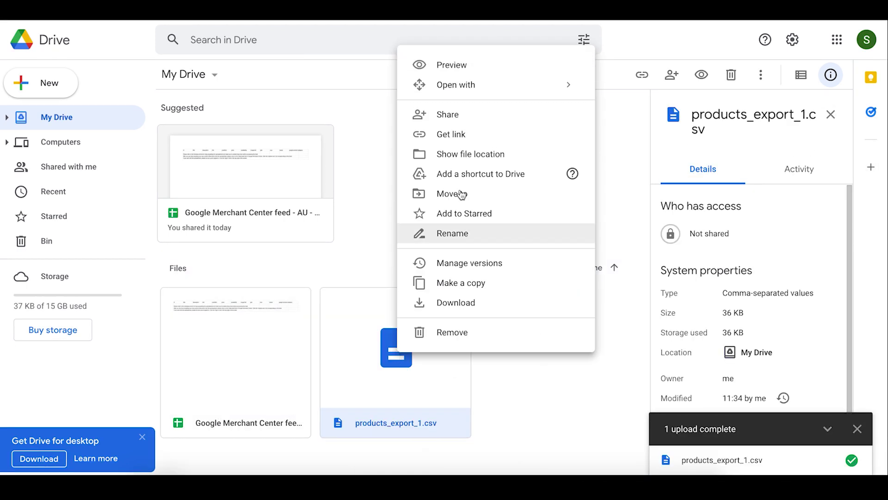
mouse_move(569, 95)
click(647, 114)
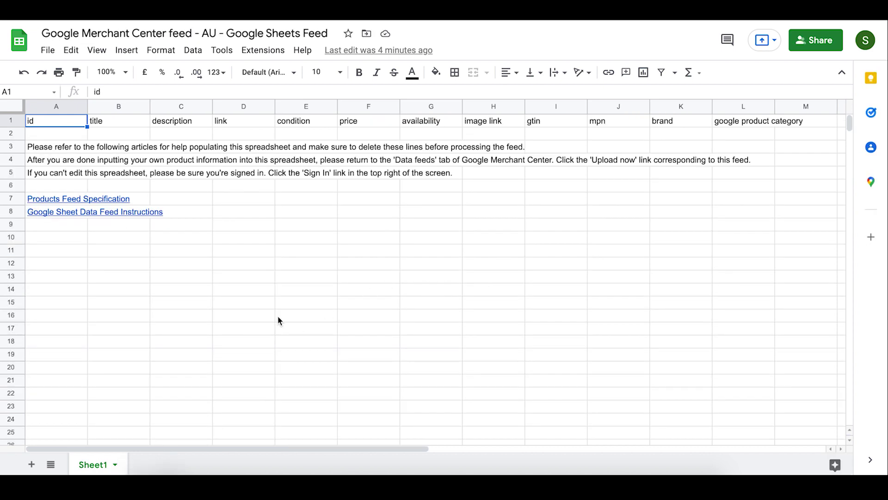
Add a sheet named 'Product Info' and paste the exported Shopify product rows into it.
click(31, 464)
double_click(157, 465)
text(Product Info)
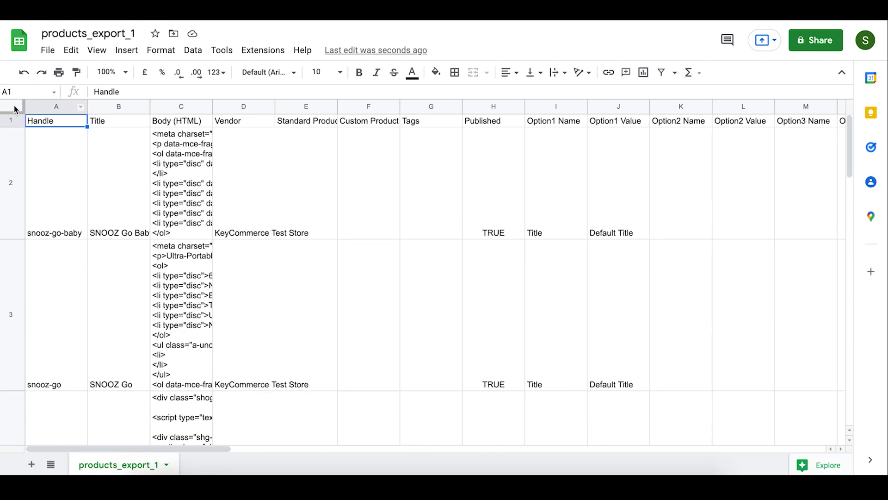
key(ctrl+a)
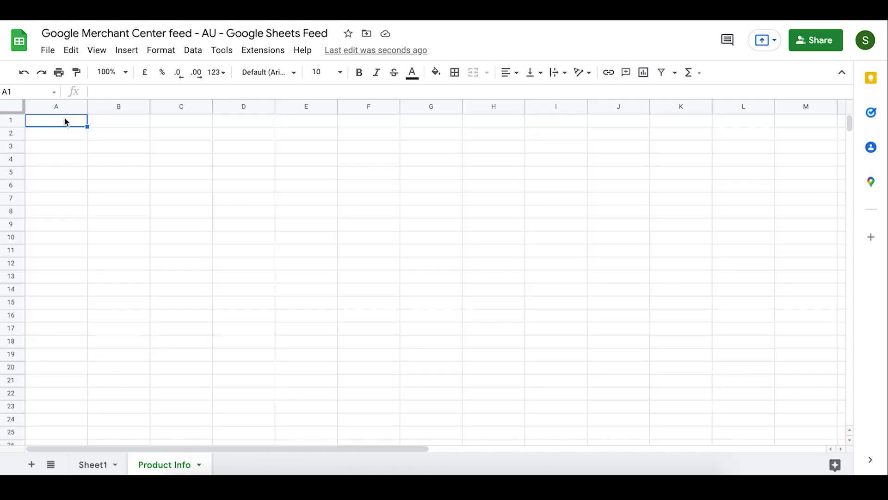
right_click(65, 119)
click(139, 162)
click(382, 245)
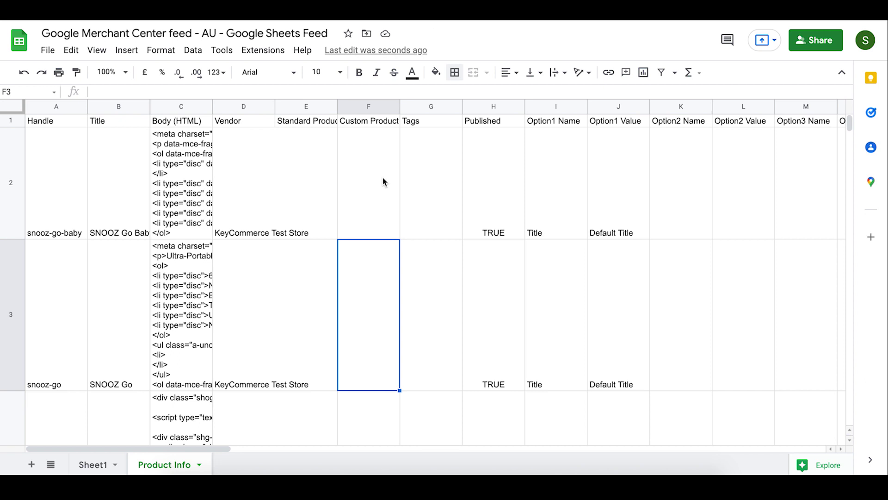
Reset Product Info row heights, then remove Sheet1's instruction rows 3–8 and select rows 1–8.
key(ctrl+z)
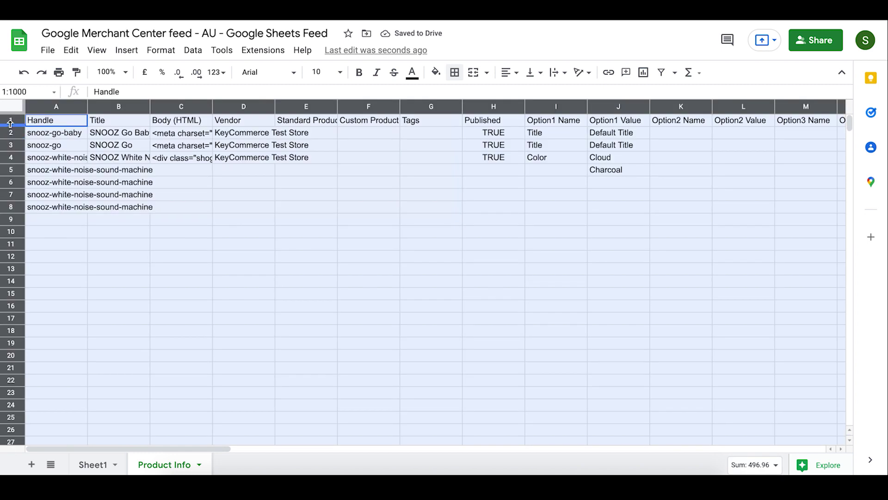
click(181, 195)
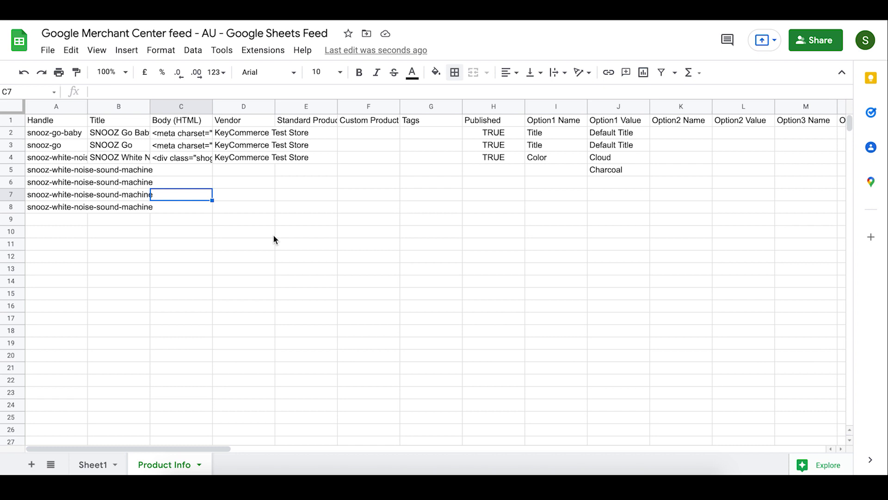
key(ctrl+shift+Page_Up)
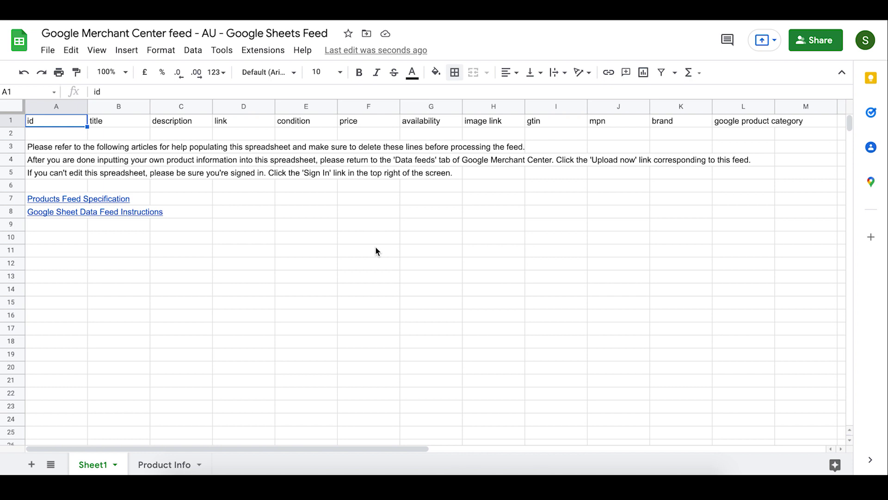
click(11, 146)
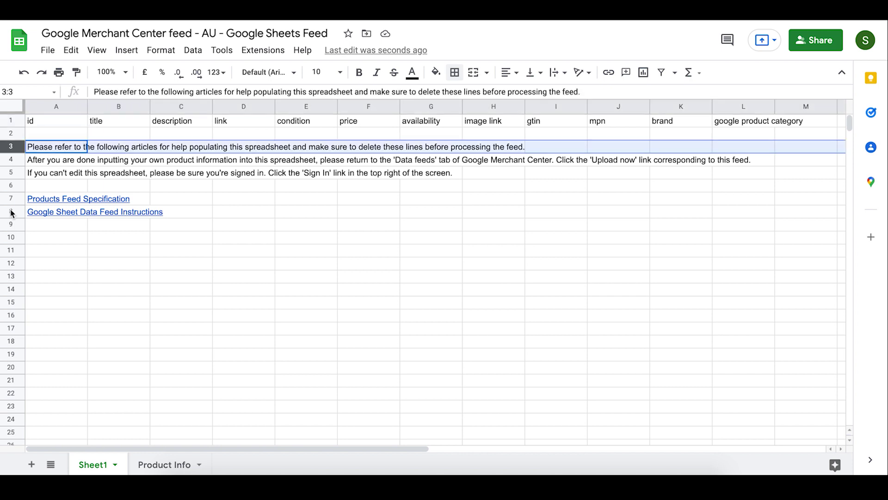
shift+click(11, 212)
right_click(10, 212)
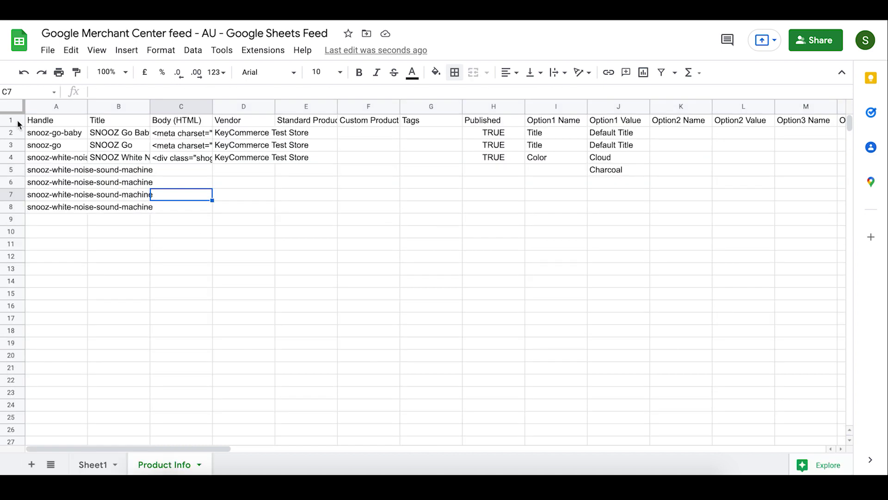
click(11, 120)
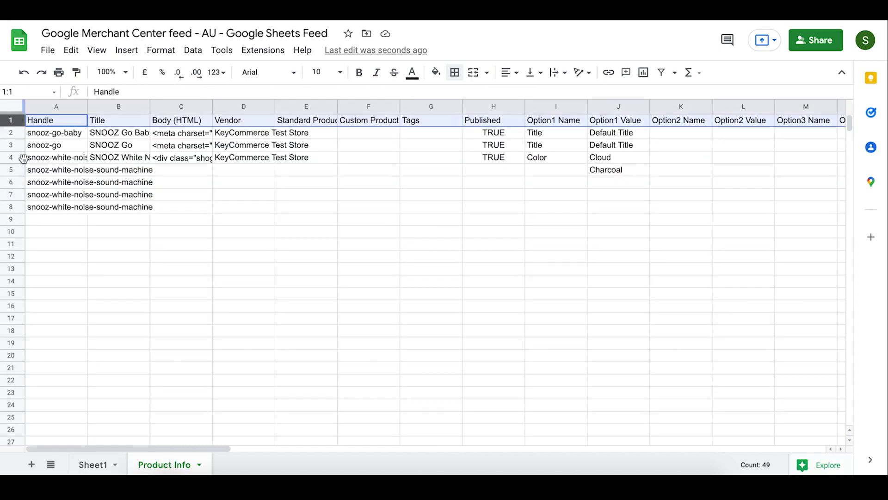
shift+click(11, 206)
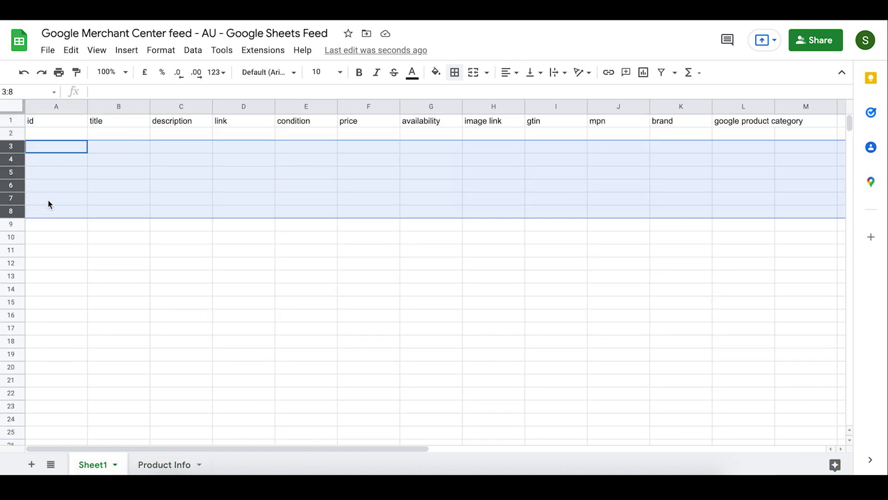
Paste the copied Product Info rows into Sheet1 starting at row 7.
click(50, 203)
key(ctrl+v)
key(ctrl+Home)
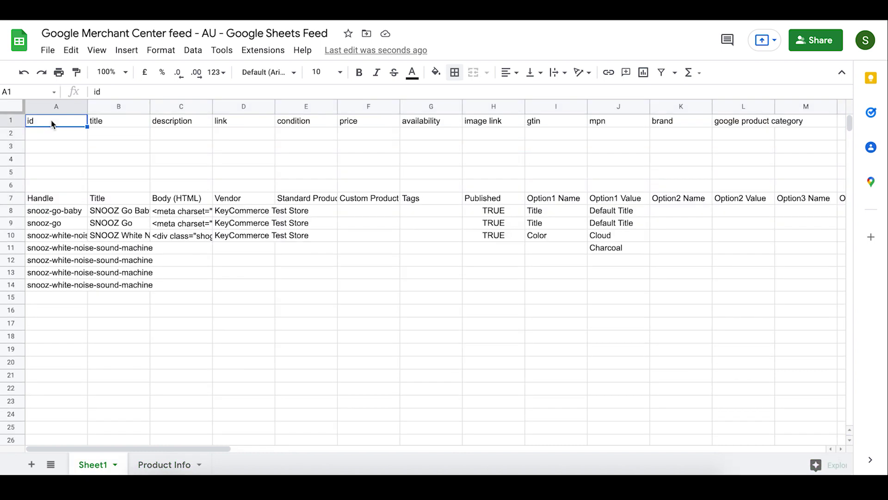
Fill the feed header row A1:L1 with yellow.
shift+click(739, 123)
click(436, 72)
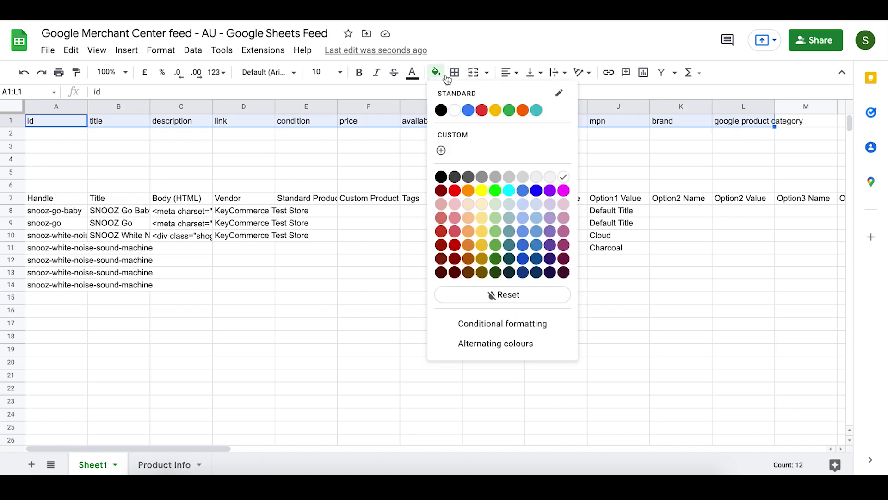
click(481, 190)
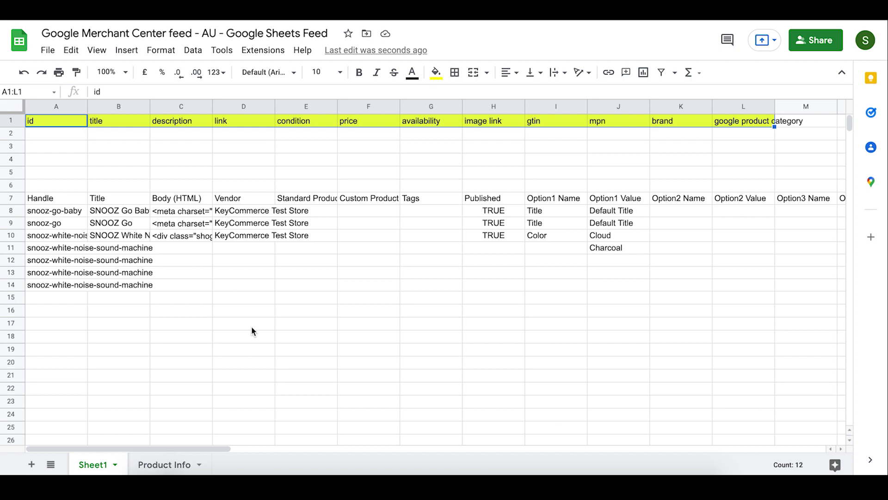
Move the id, title and description headers from A1:C1 into A7:C7, replacing Handle, Title and Body (HTML).
click(53, 123)
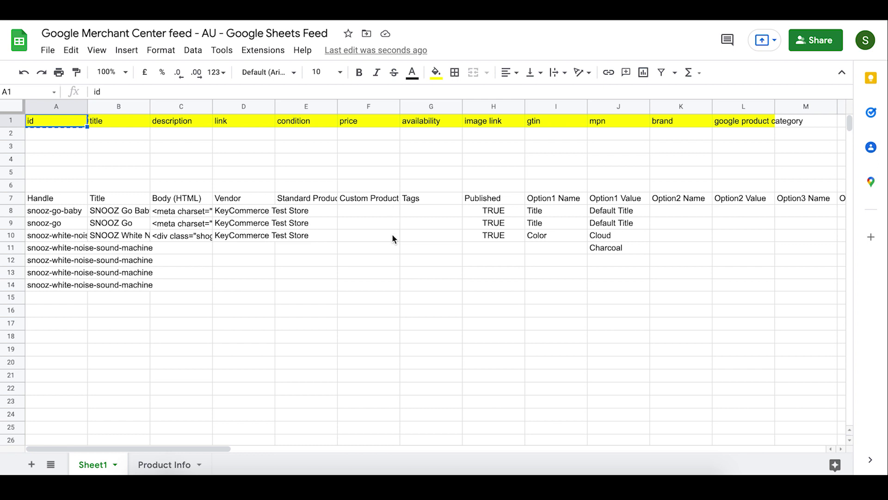
click(56, 198)
text(id)
click(118, 123)
key(ctrl+x)
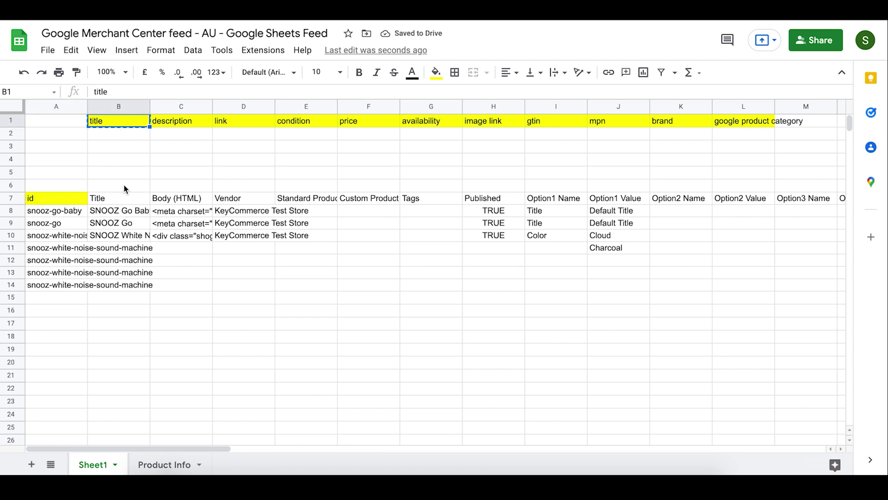
click(116, 200)
key(ctrl+v)
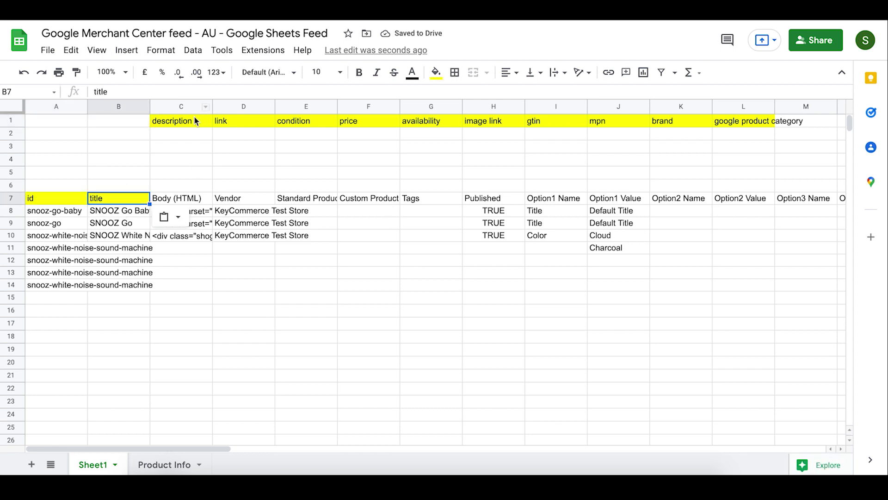
click(193, 122)
key(ctrl+x)
click(169, 196)
key(ctrl+v)
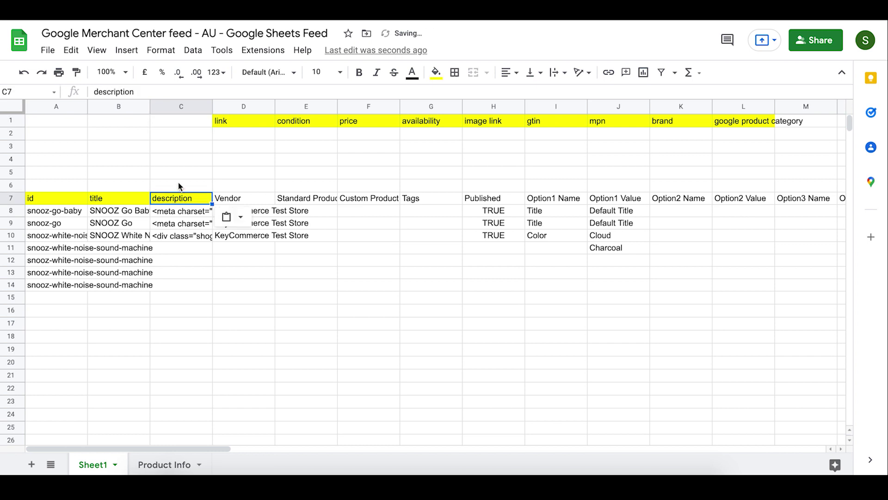
Insert an empty column after description and paste the link header into D7.
click(188, 106)
right_click(189, 107)
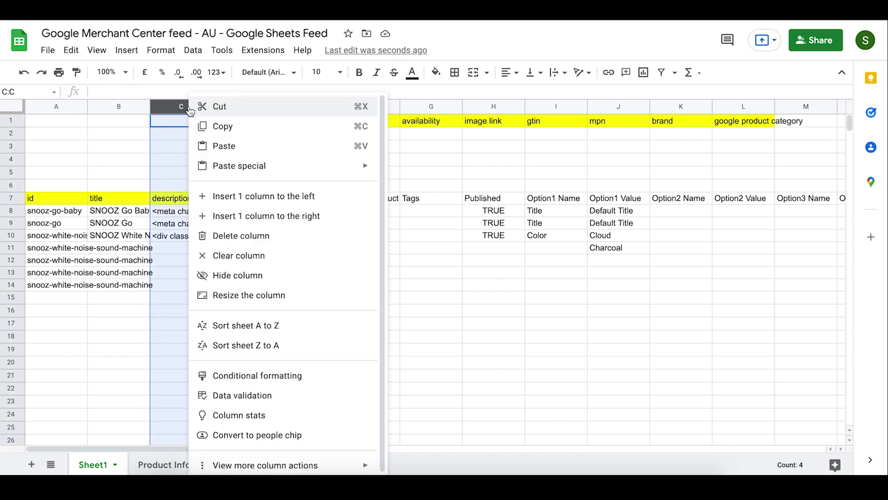
click(258, 212)
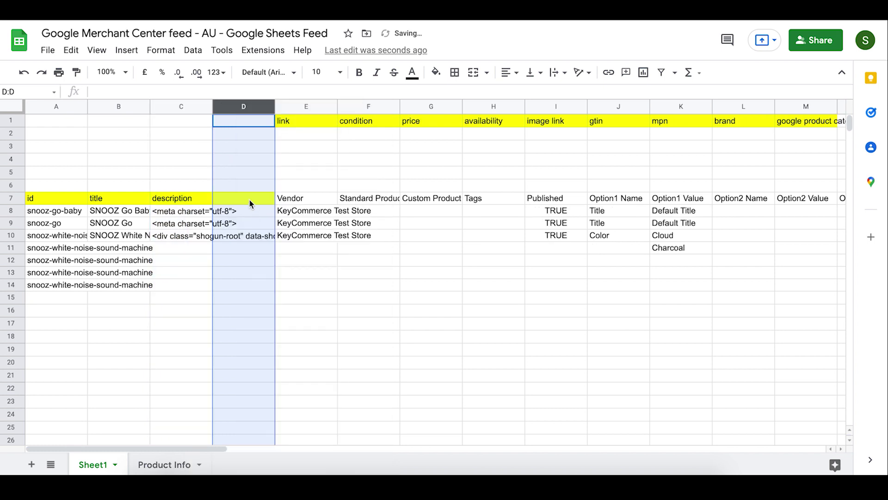
click(327, 123)
click(239, 198)
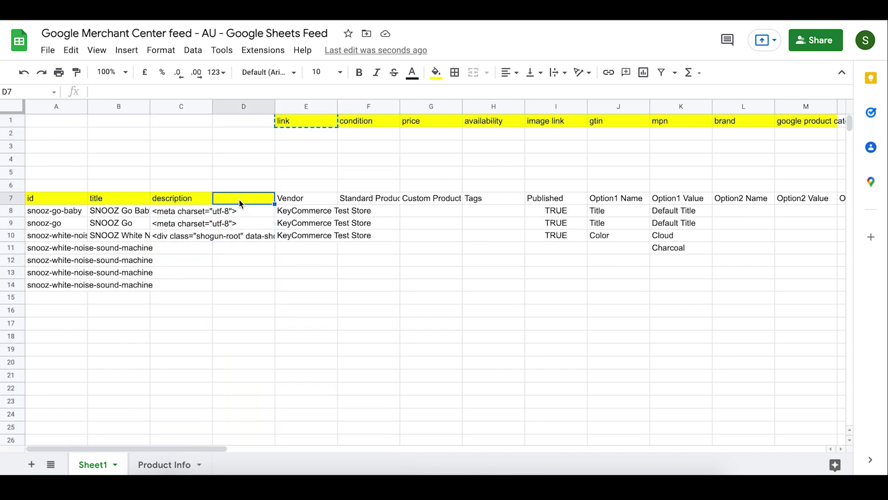
key(ctrl+v)
key(Down)
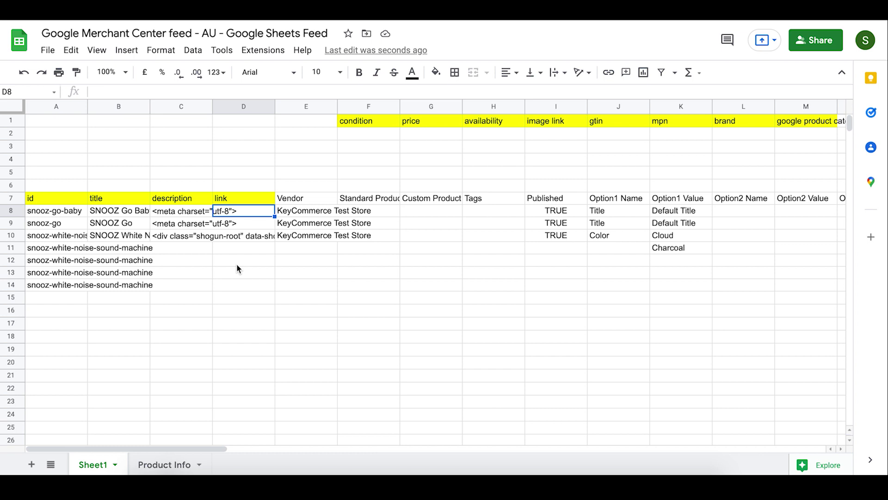
text(=concatenate("https:)
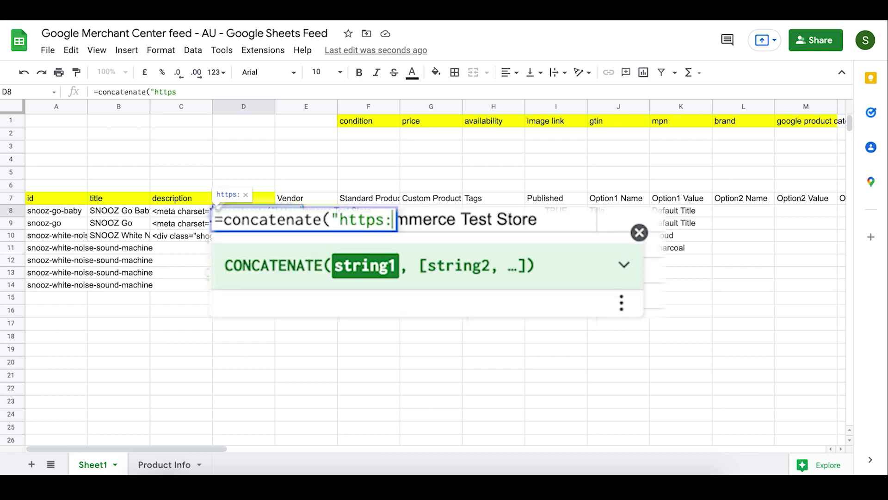
text(//yourdomain.com/products",A8))
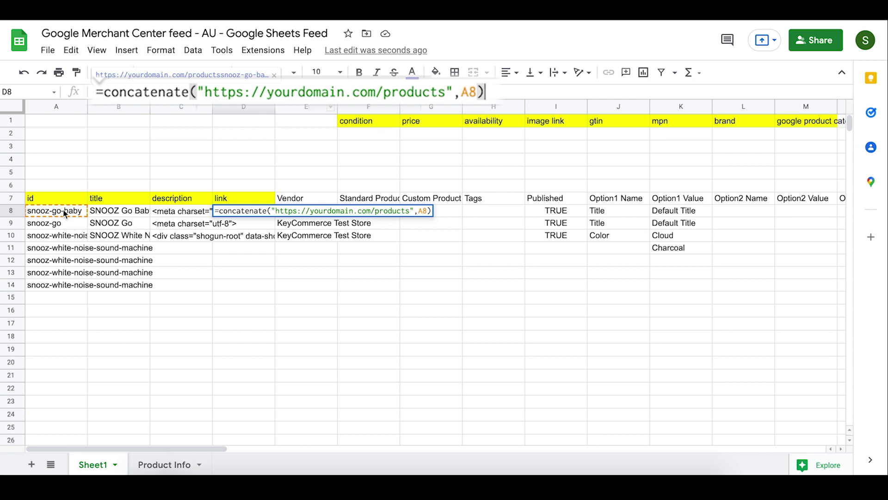
key(BackSpace)
key(BackSpace)
key(BackSpace)
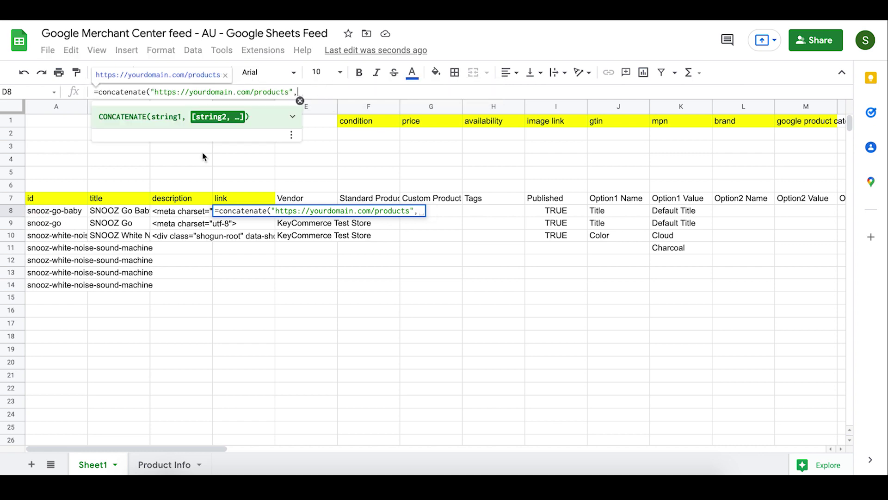
click(63, 211)
key(Return)
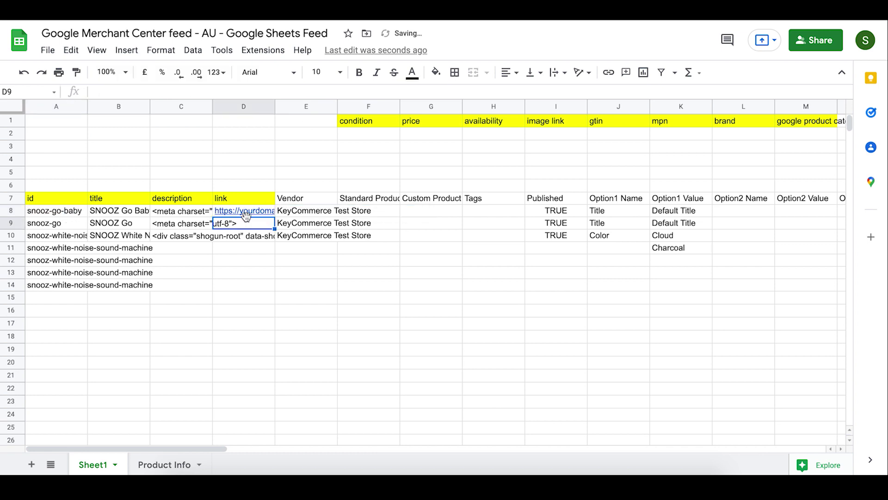
click(274, 208)
double_click(211, 91)
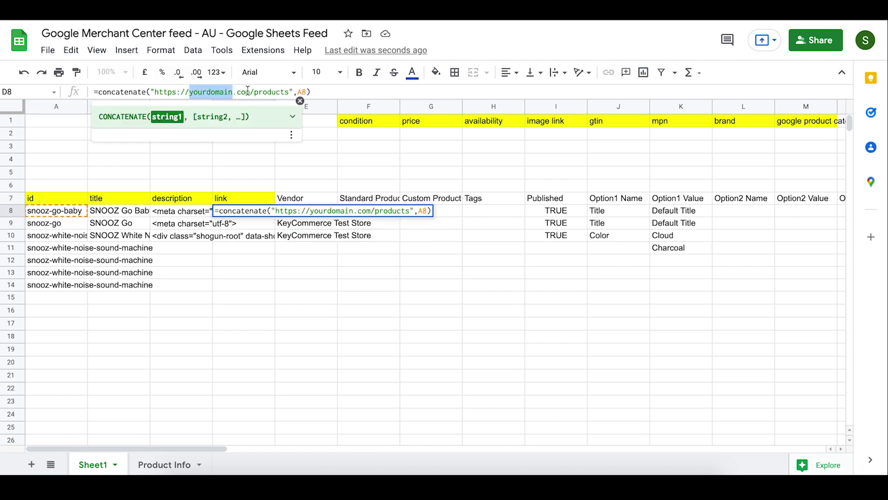
text(sleepy)
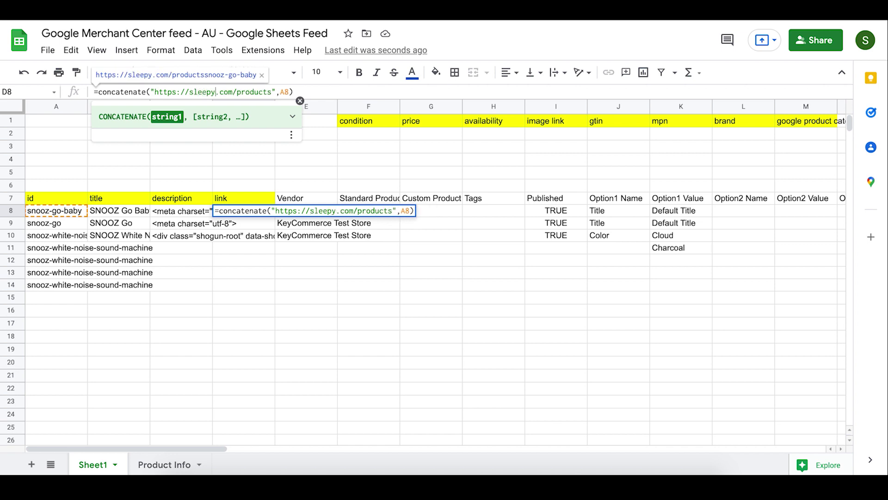
text(machines)
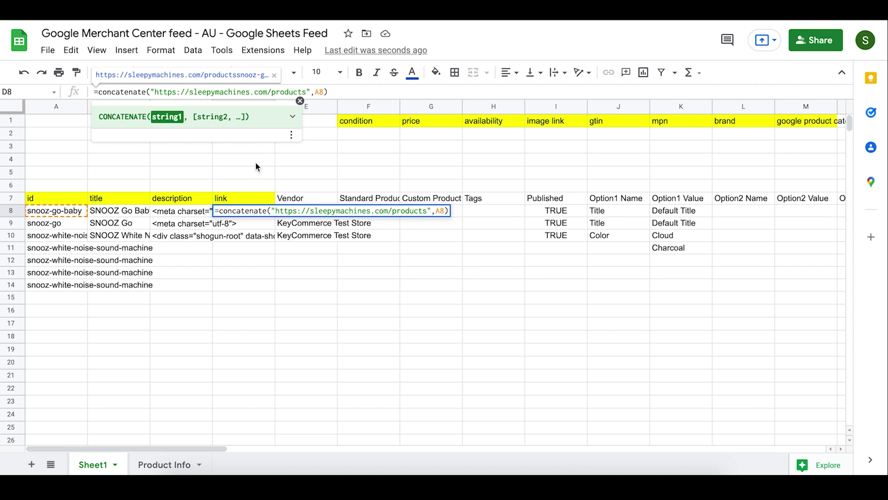
click(235, 210)
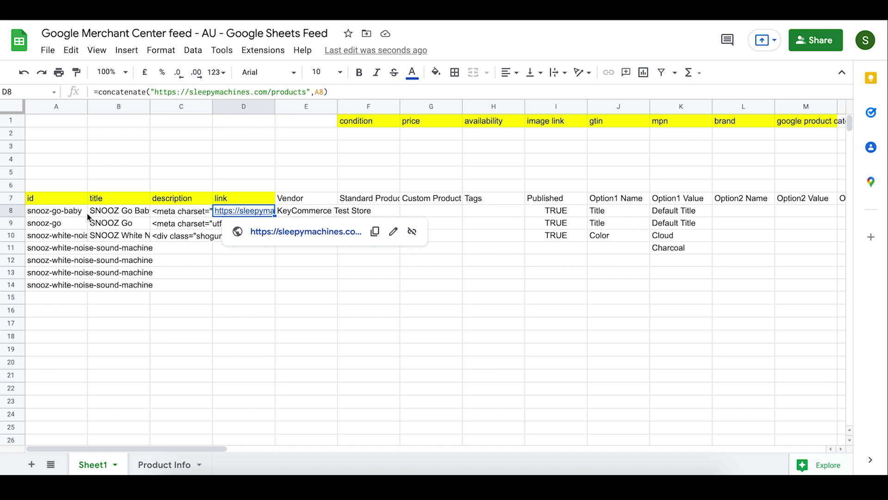
Test the generated link, fill the formula down to D14 and dismiss the link preview.
click(282, 231)
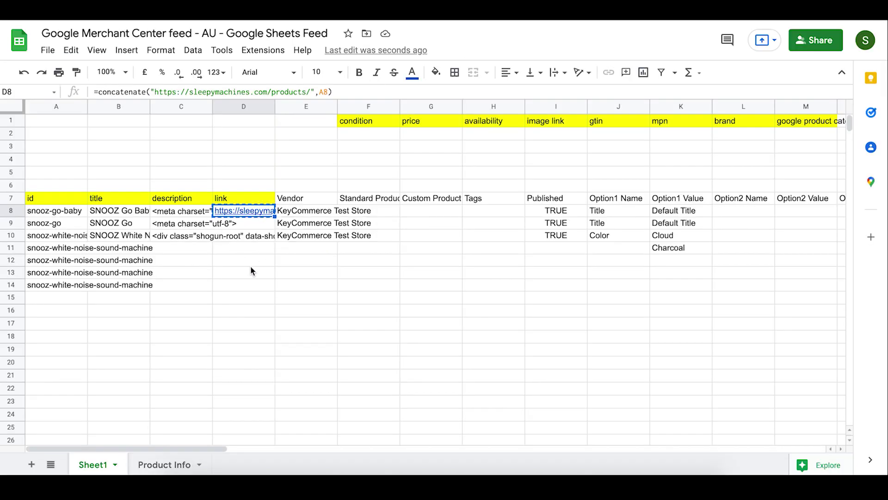
shift+click(242, 285)
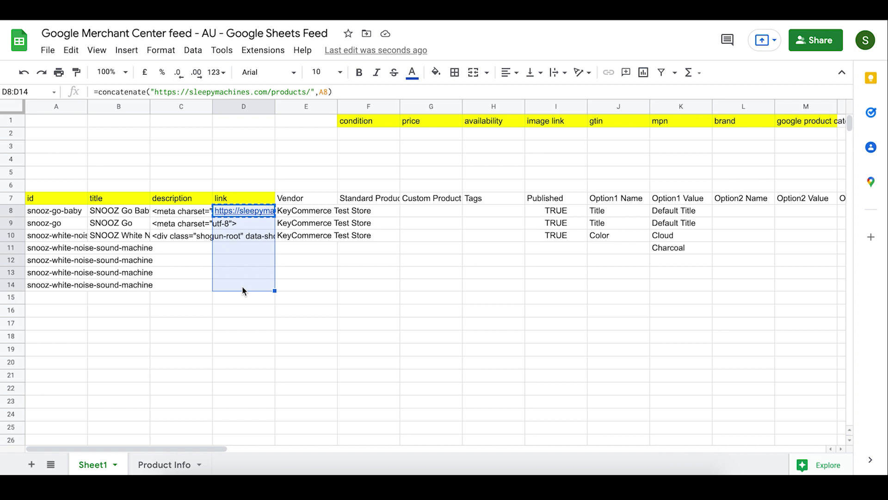
key(ctrl+v)
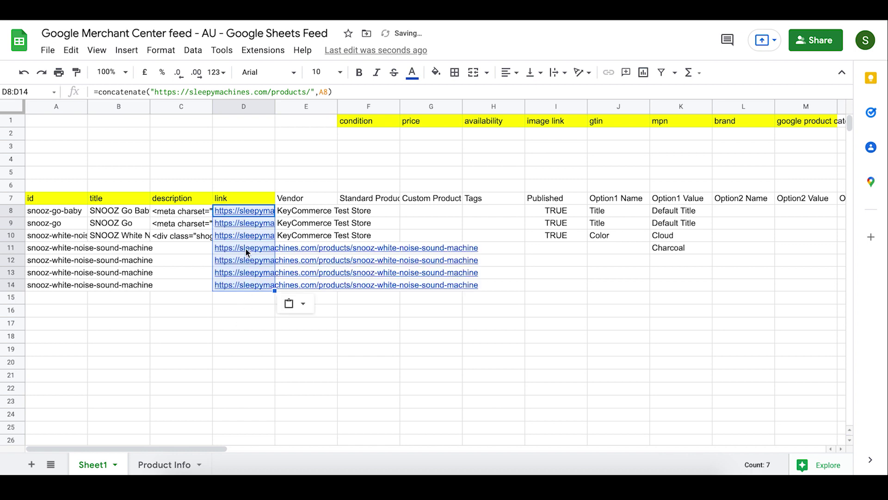
click(240, 310)
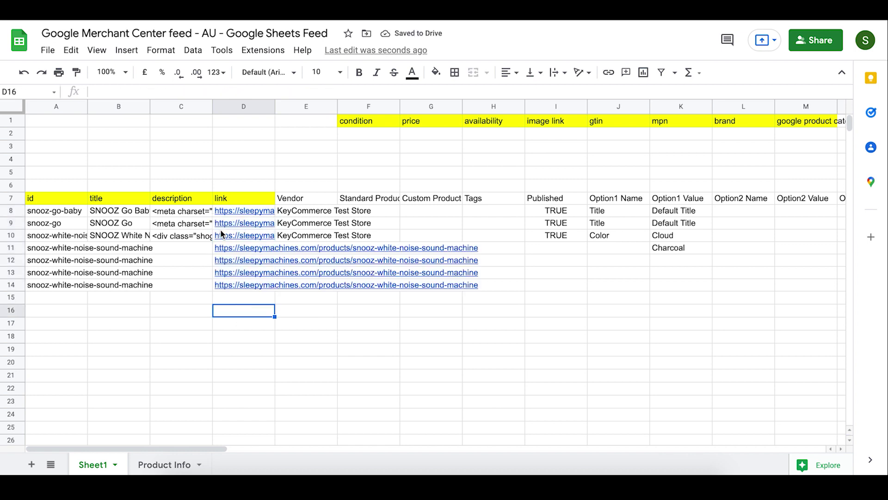
mouse_move(249, 213)
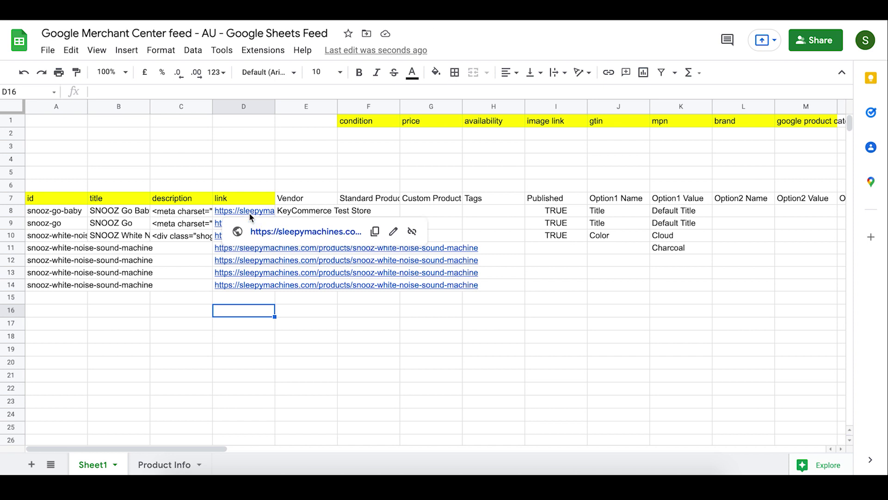
click(240, 348)
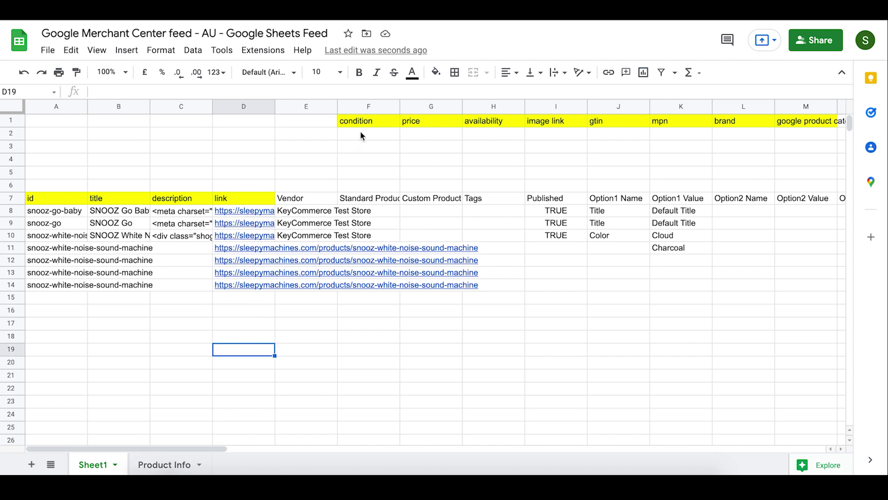
Insert an empty column before Vendor and paste the condition header into E7.
click(305, 108)
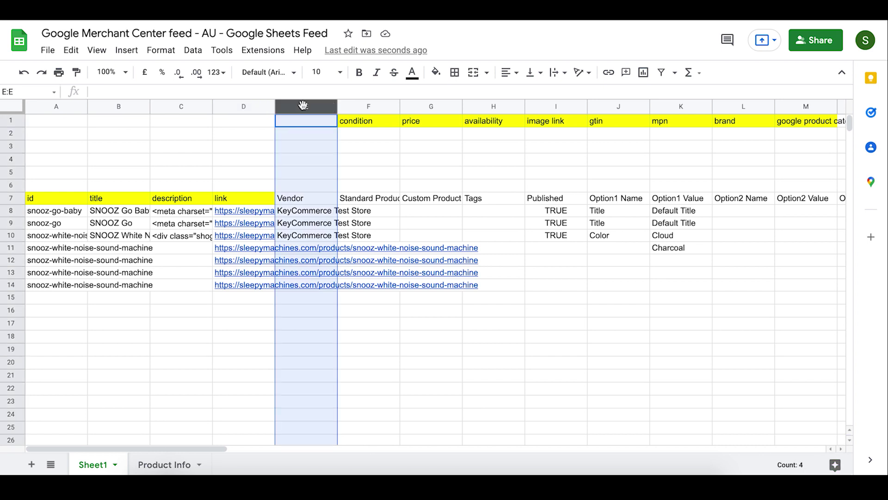
right_click(303, 109)
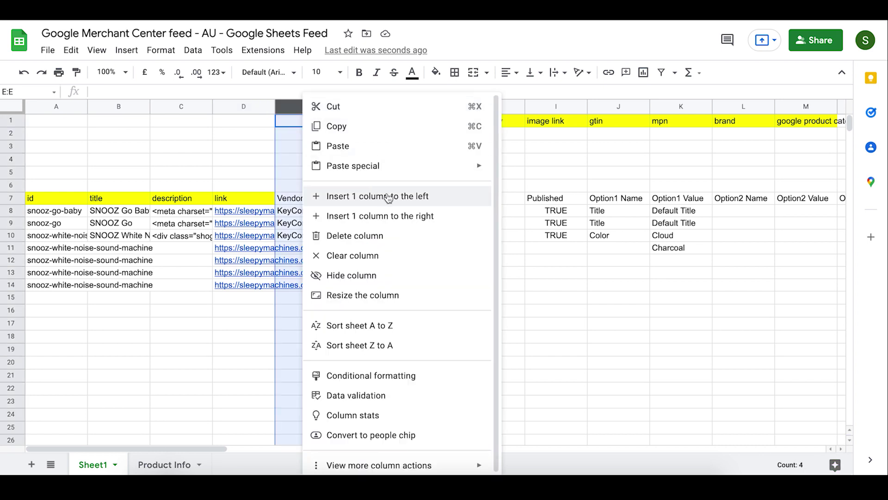
click(437, 198)
click(435, 123)
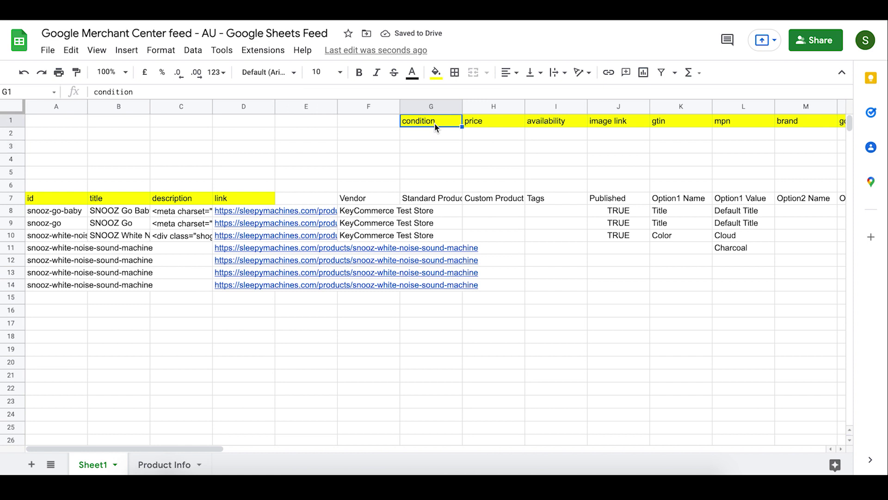
key(ctrl+x)
click(318, 196)
key(ctrl+v)
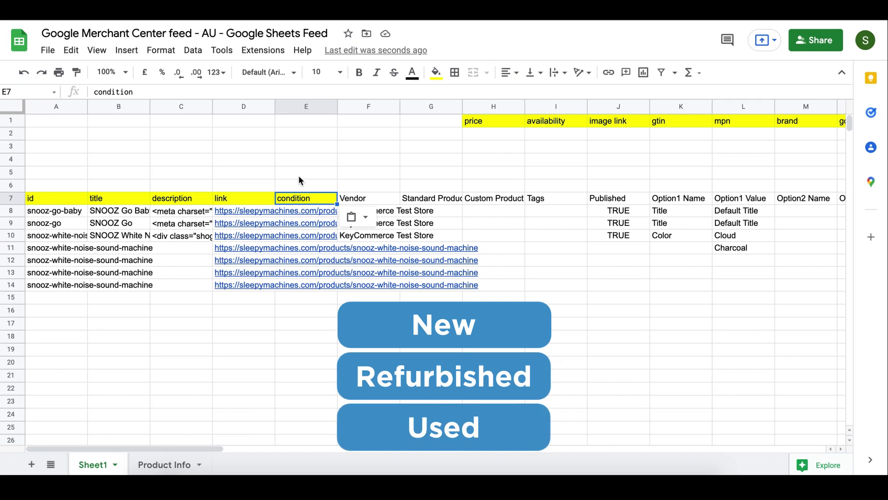
Enter New in E8 and fill it down through row 14.
click(314, 213)
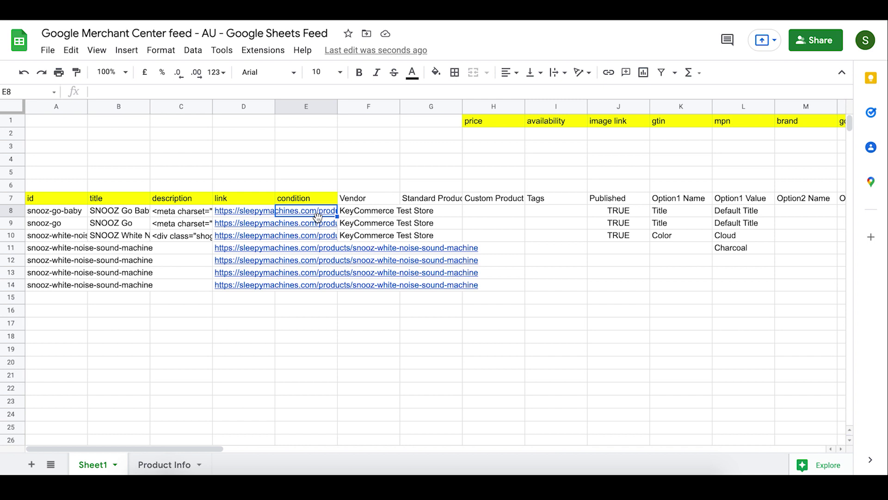
text(New)
key(Return)
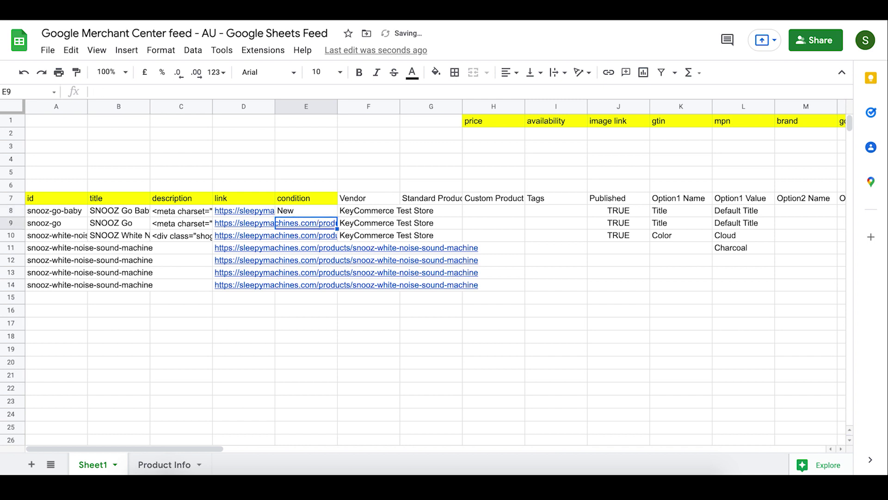
key(Up)
key(ctrl+c)
shift+click(300, 281)
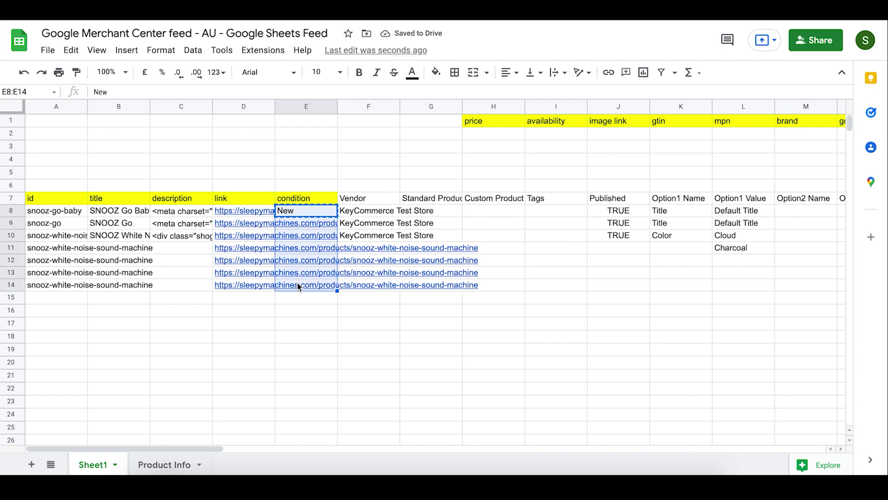
key(ctrl+v)
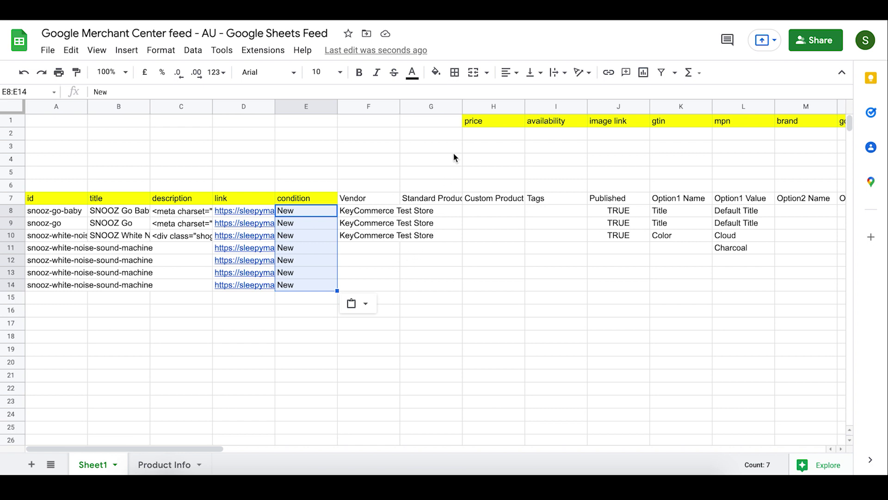
Replace the Variant Price header in W7 with the price header.
click(484, 122)
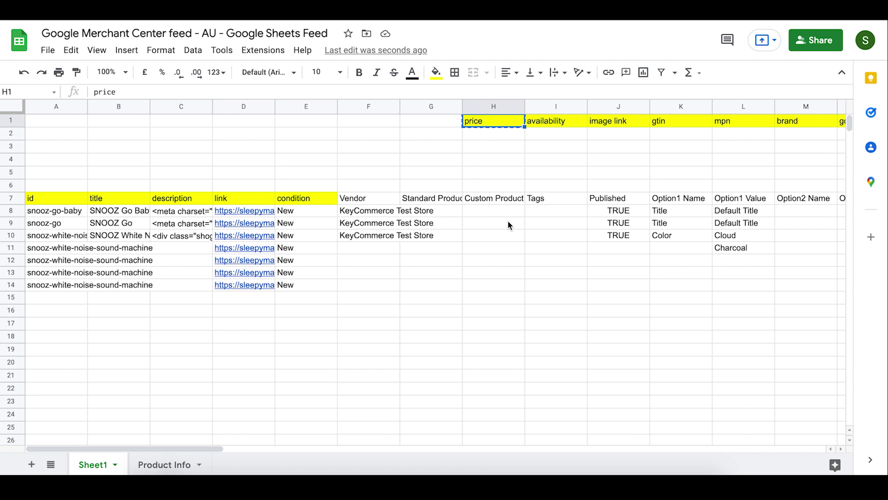
scroll(503, 215, right, 10)
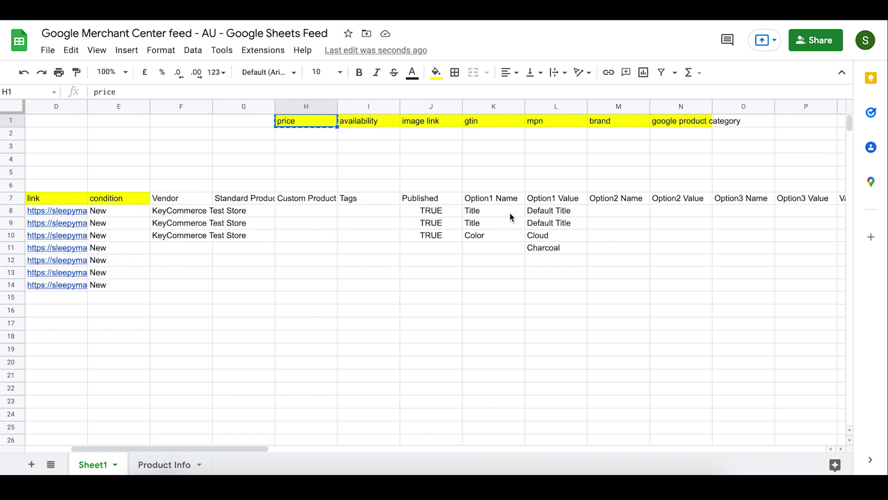
scroll(503, 213, right, 5)
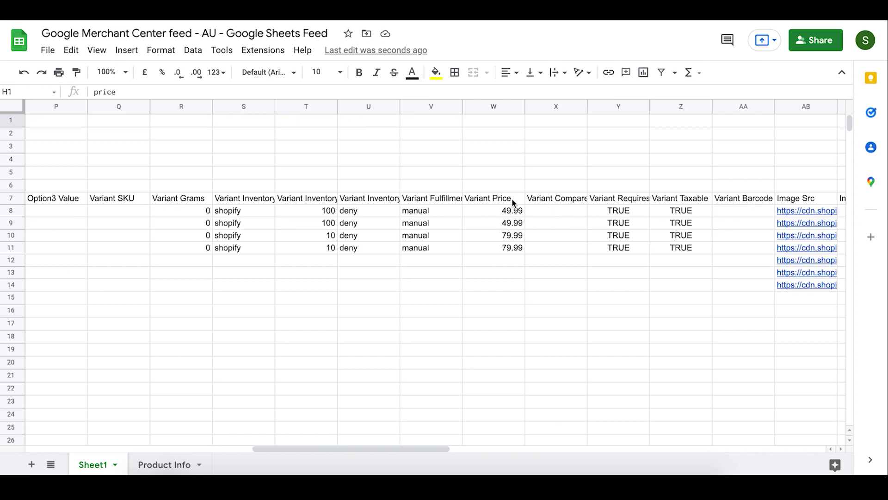
click(511, 199)
key(ctrl+v)
Drag the price column left into column F, right after condition.
click(490, 108)
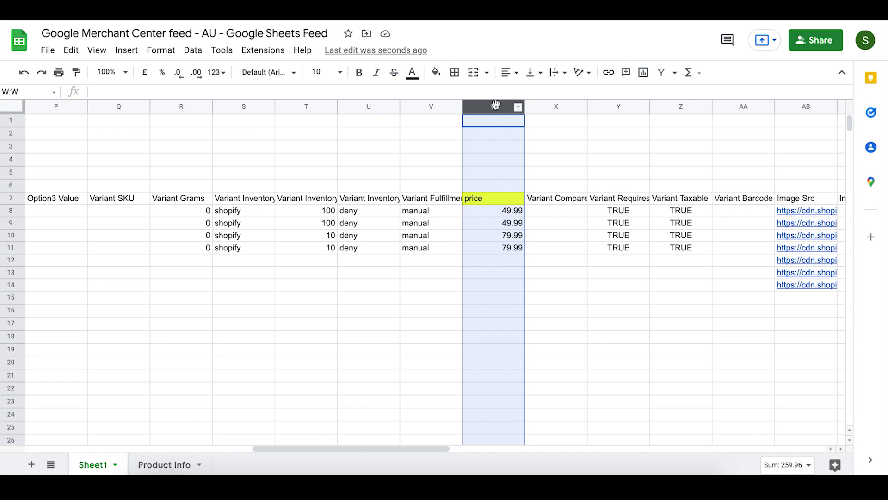
drag(497, 103, 351, 159)
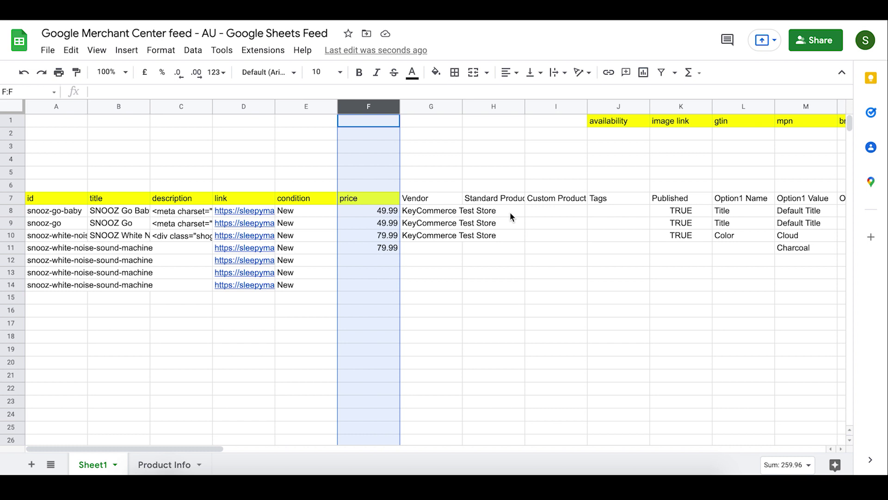
scroll(500, 213, right, 1)
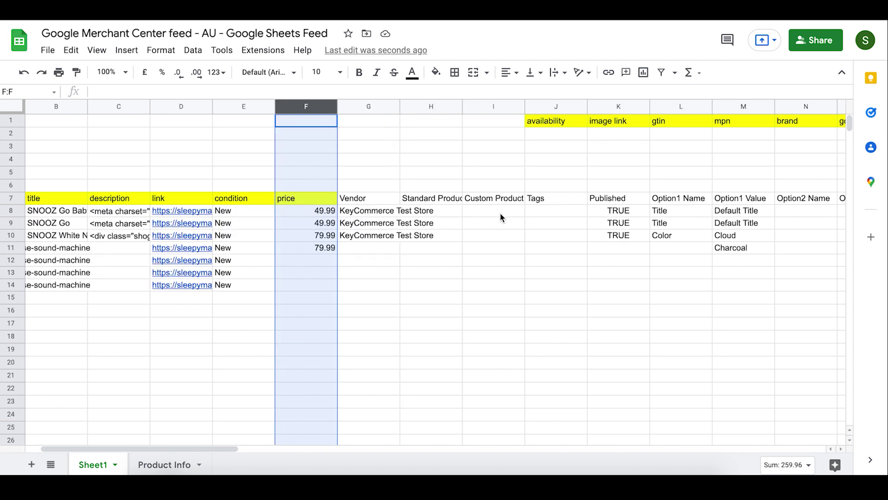
key(ctrl+f)
text(compare)
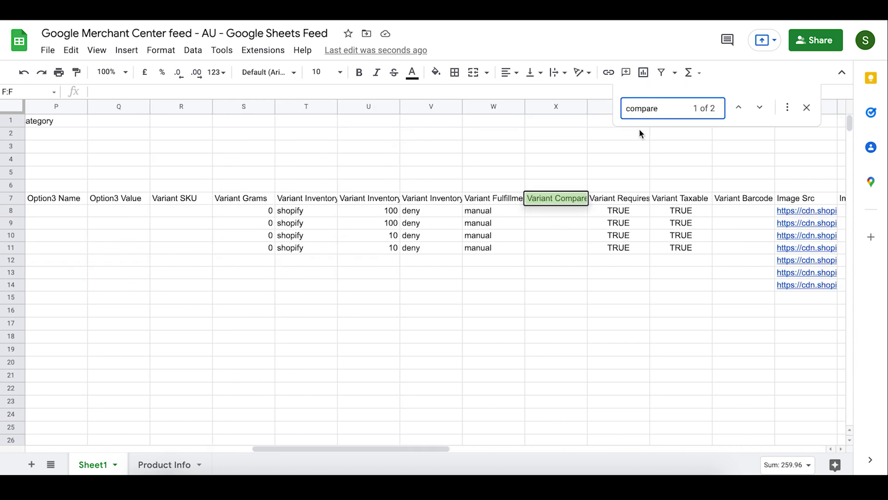
Drag the Variant Compare At Price column into column G and rename its header sale_price.
click(562, 198)
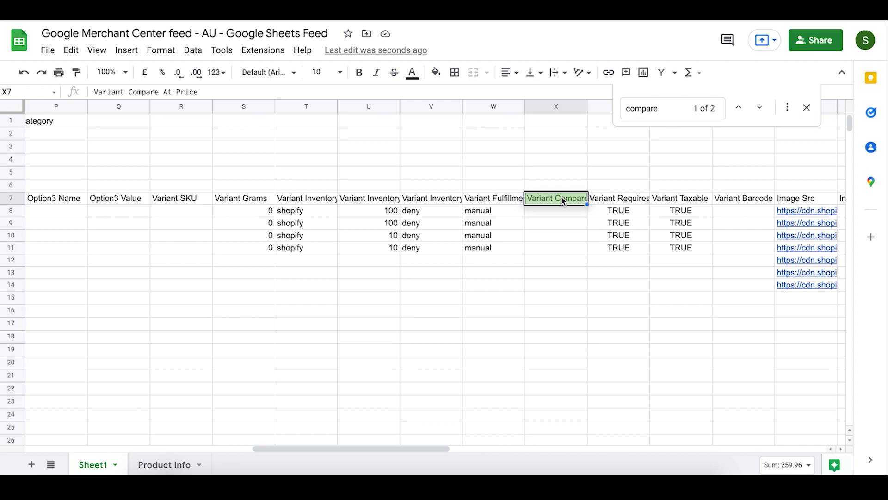
click(556, 106)
drag(557, 105, 408, 110)
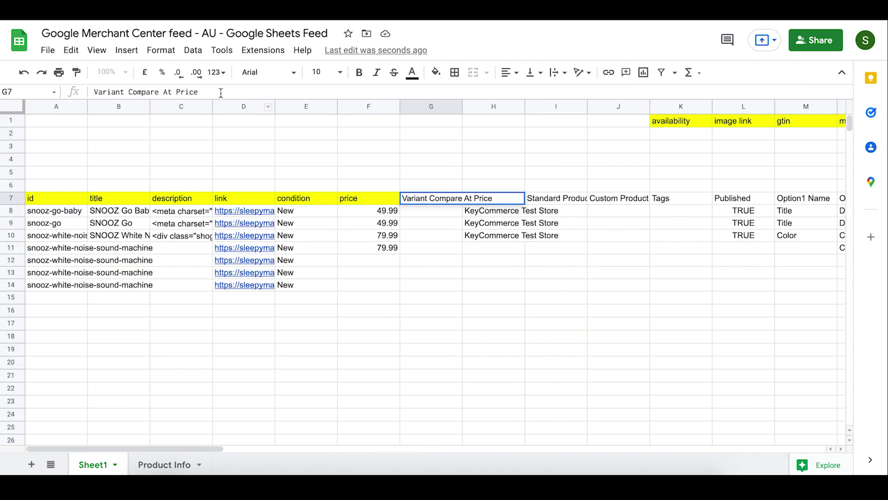
key(ctrl+a)
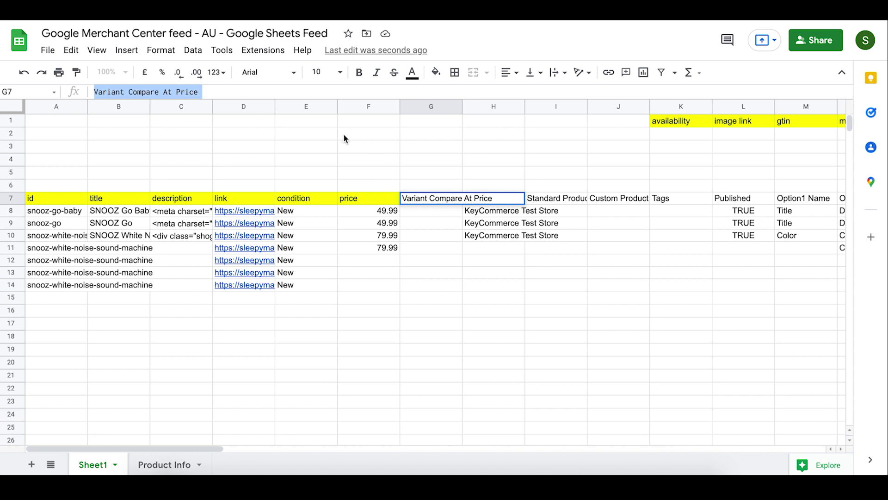
text(sale_price)
key(Return)
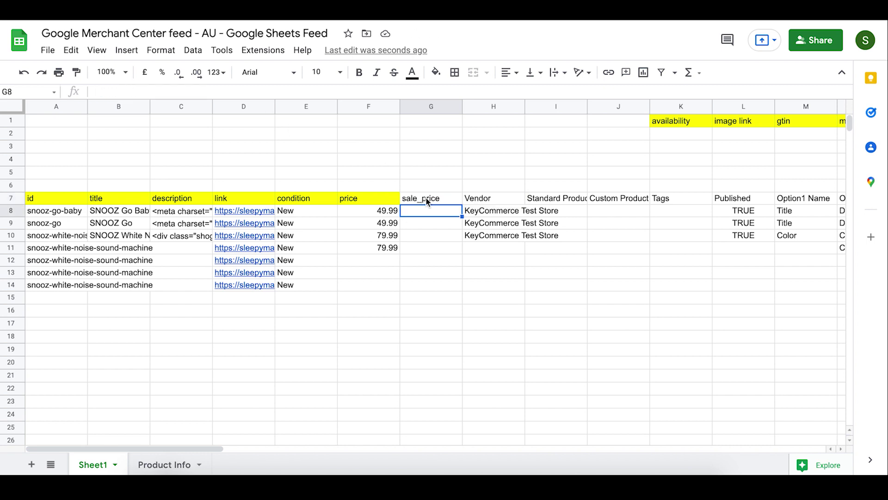
right_click(423, 108)
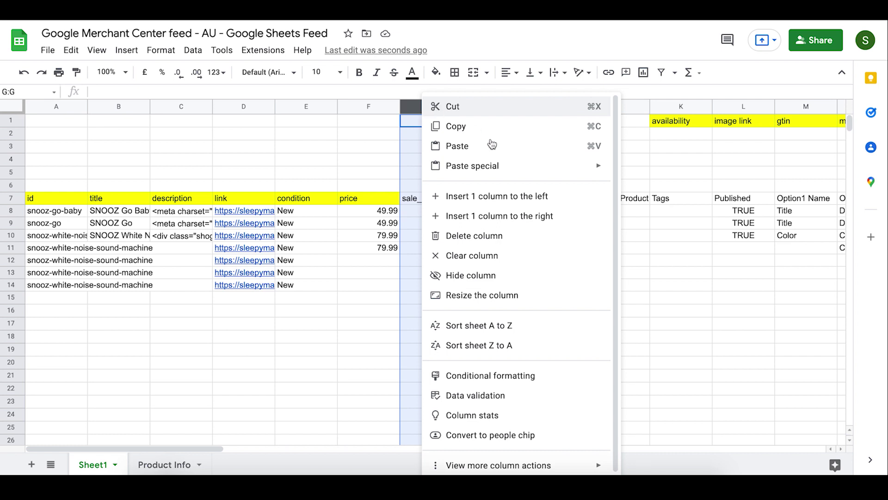
Insert an empty column H after sale_price and paste the availability header into H7.
click(514, 216)
click(737, 123)
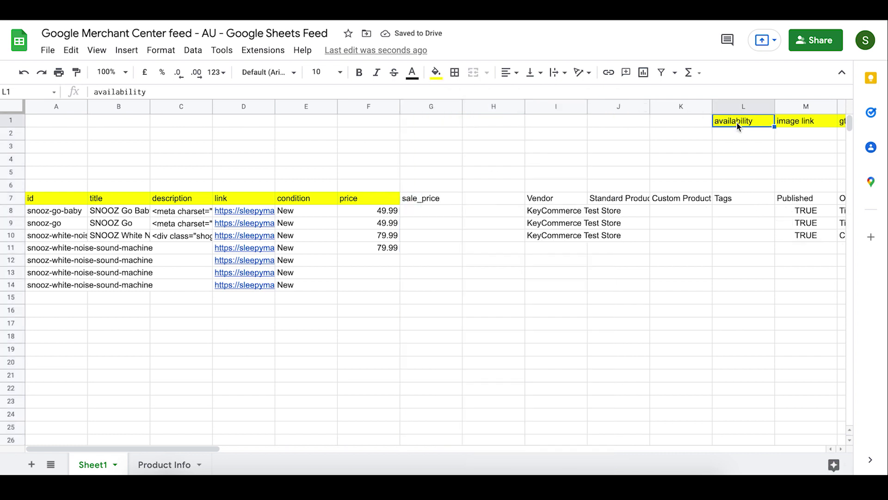
key(ctrl+c)
click(494, 197)
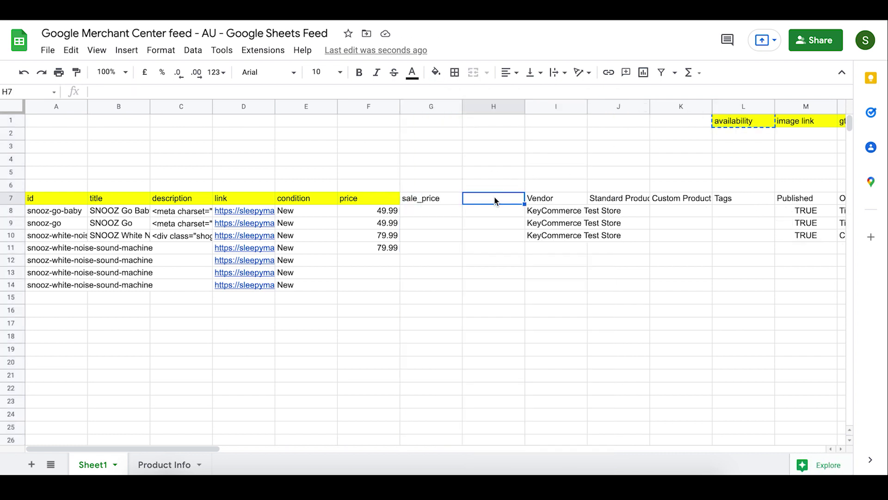
key(ctrl+v)
click(492, 213)
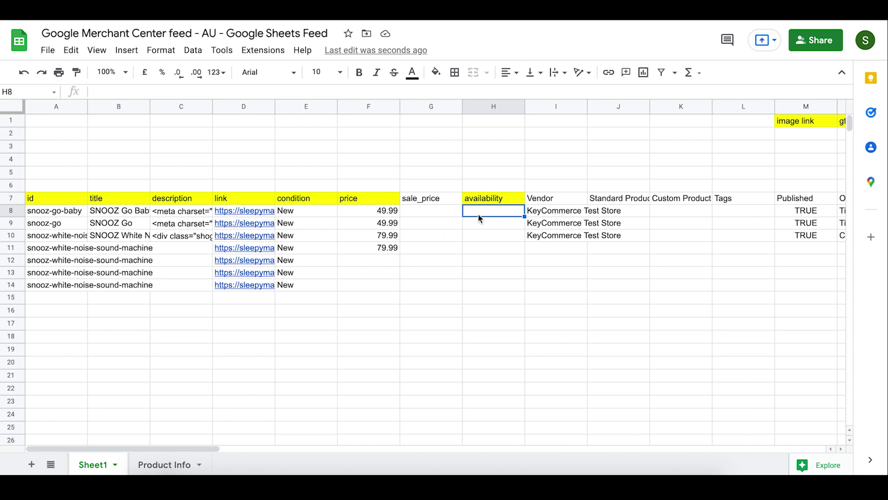
Fill the availability column with in_stock for product rows 8 through 11.
text(in_stock)
key(ctrl+Return)
key(ctrl+c)
key(shift+Down)
key(shift+Down)
key(shift+Down)
key(ctrl+v)
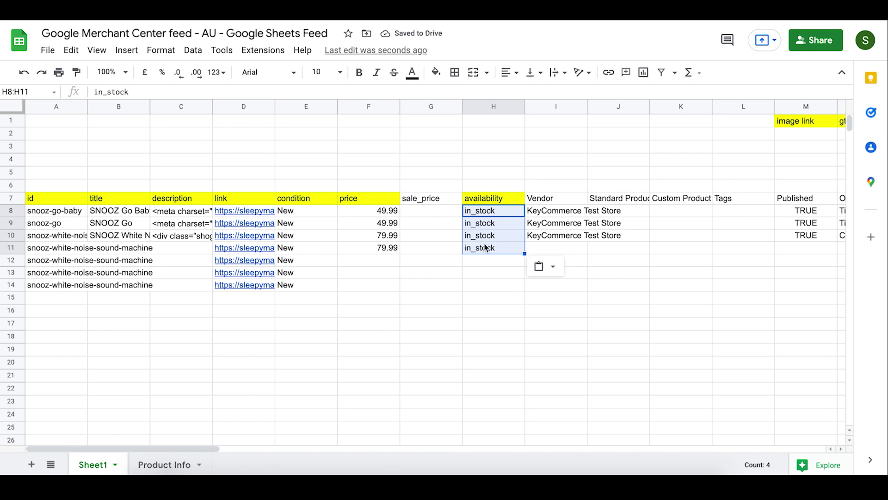
Delete the leftover rows 12 to 14.
drag(11, 260, 14, 283)
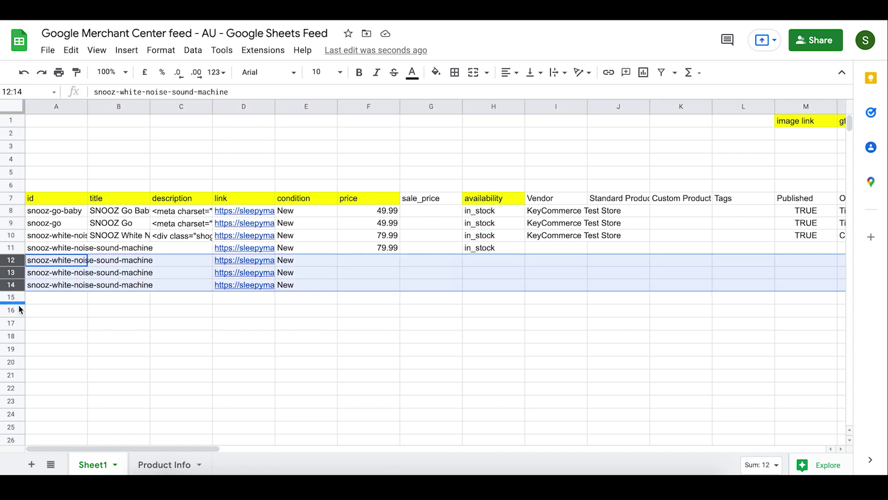
right_click(10, 268)
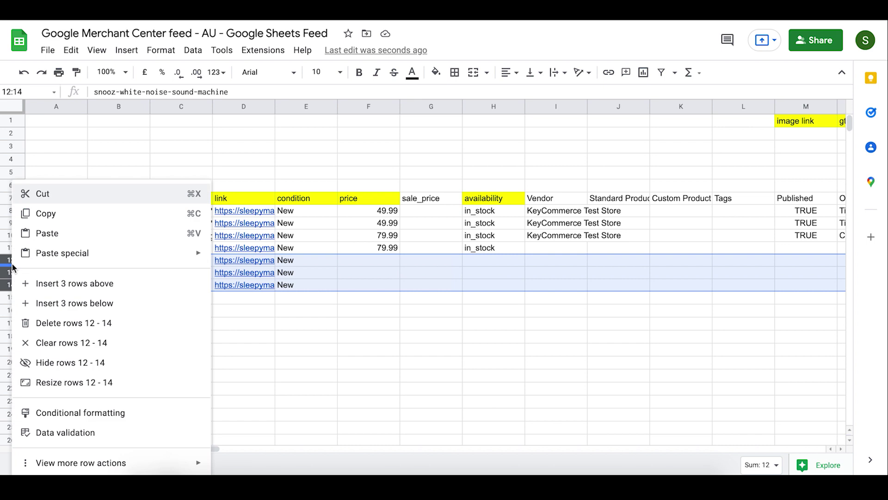
click(70, 324)
Copy the SNOOZ White Noise Sound Machine title from row 10 into row 11.
click(113, 253)
click(377, 248)
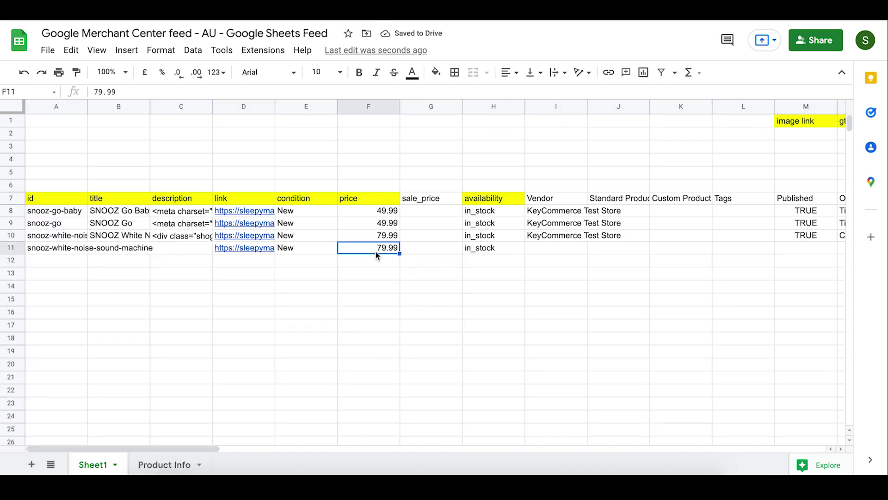
click(116, 251)
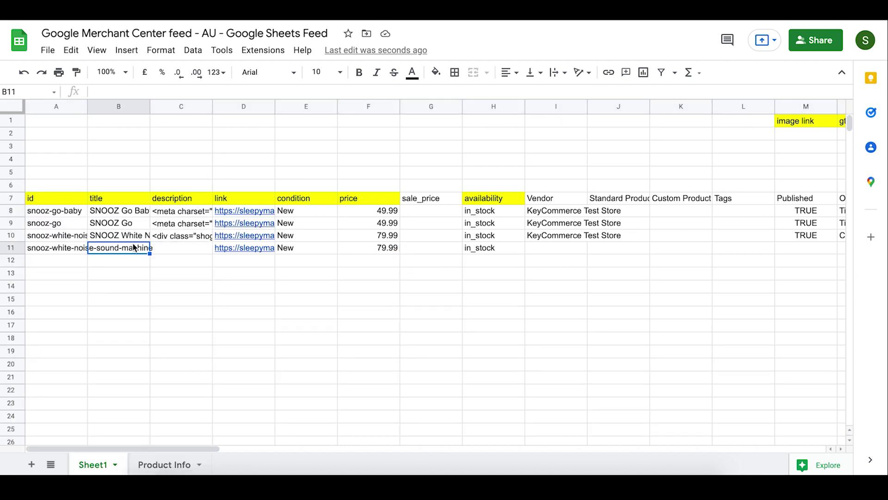
click(133, 236)
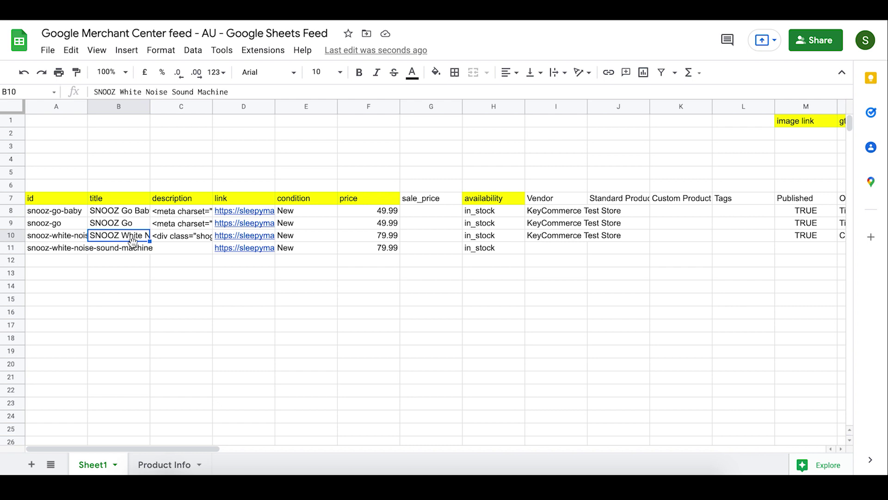
key(ctrl+c)
click(123, 251)
key(ctrl+v)
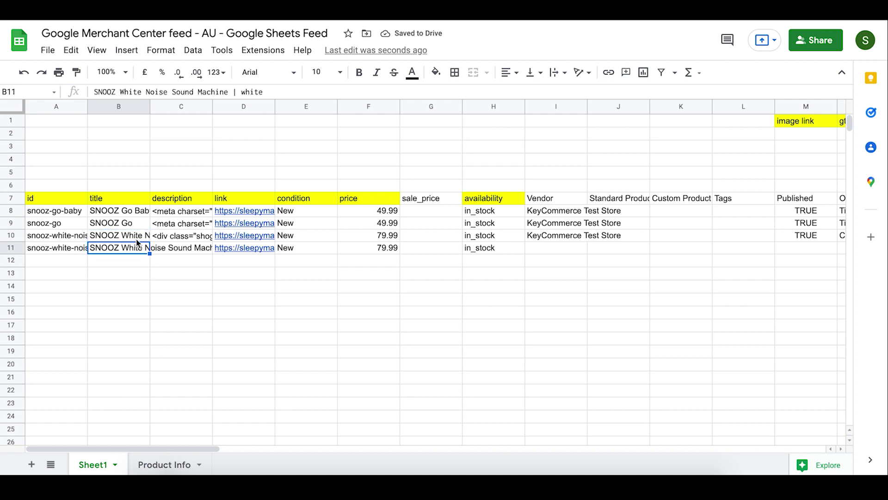
click(125, 236)
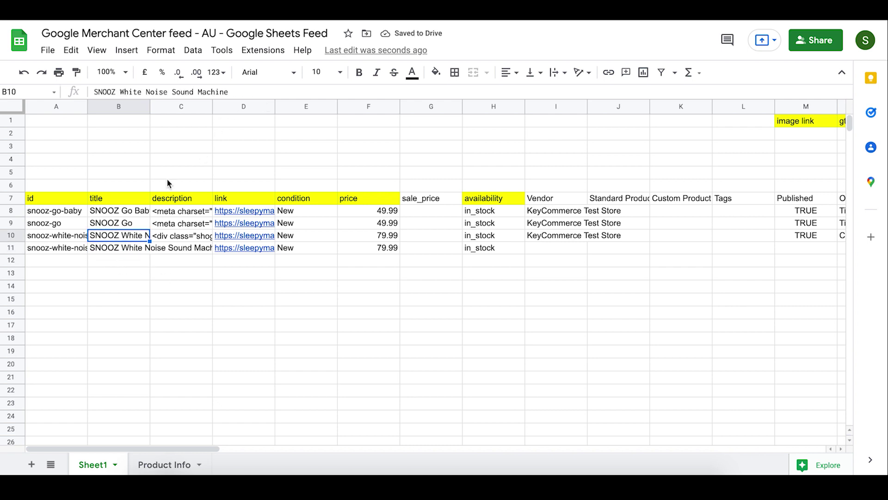
key(Down)
Copy the vendor and description markup from row 10 into row 11.
click(554, 241)
key(ctrl+c)
click(558, 252)
key(ctrl+v)
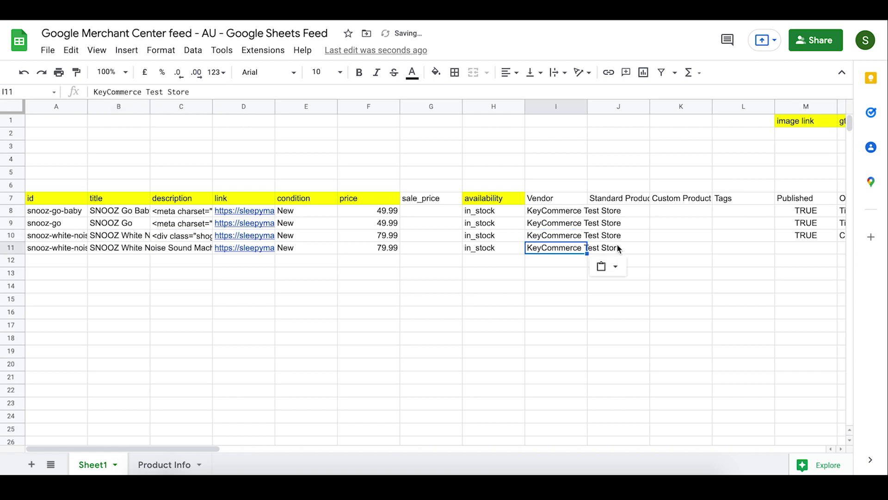
click(185, 236)
key(ctrl+c)
click(190, 248)
key(ctrl+v)
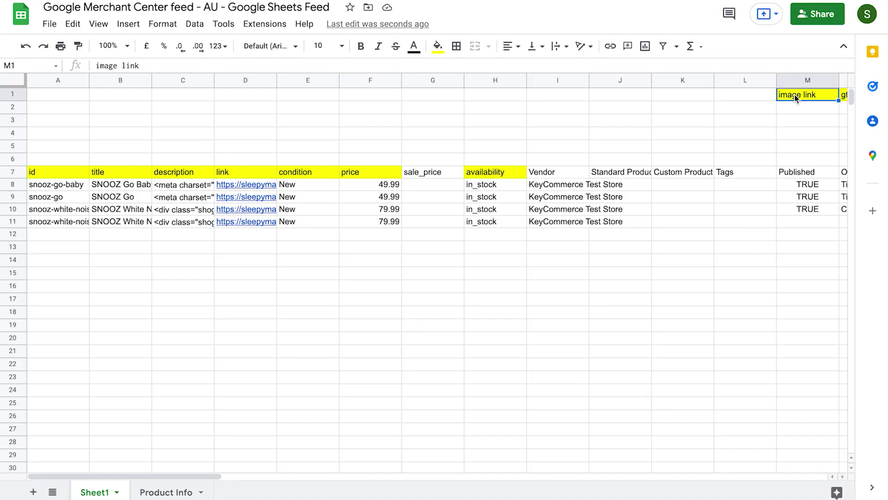
Paste the image link header over Image Src in AC7 and drag that column to I, after availability.
scroll(583, 287, right, 20)
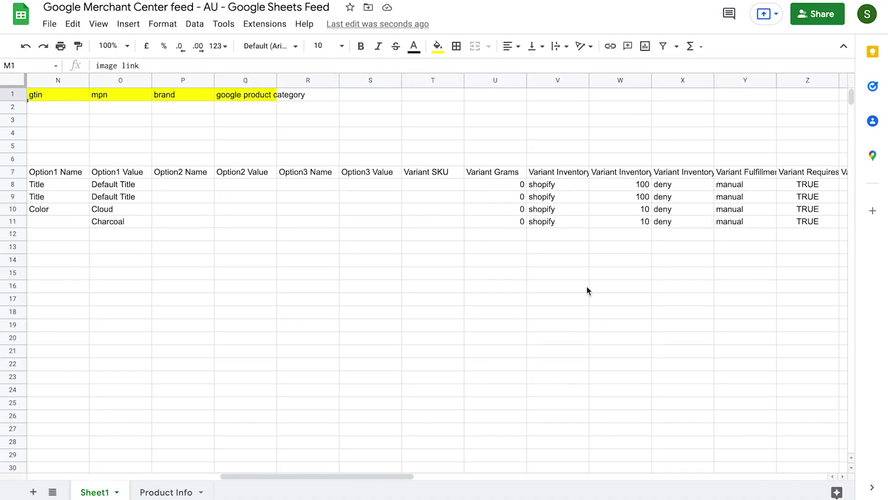
click(566, 172)
key(ctrl+v)
click(559, 80)
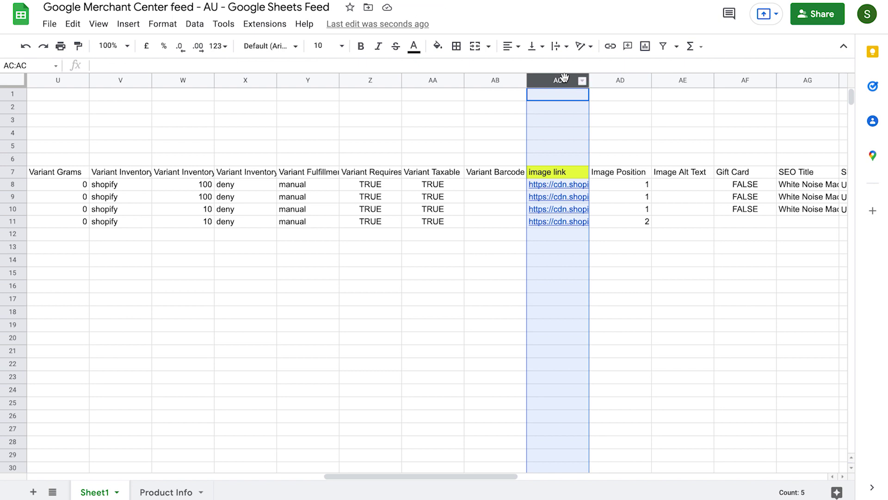
drag(563, 77, 407, 99)
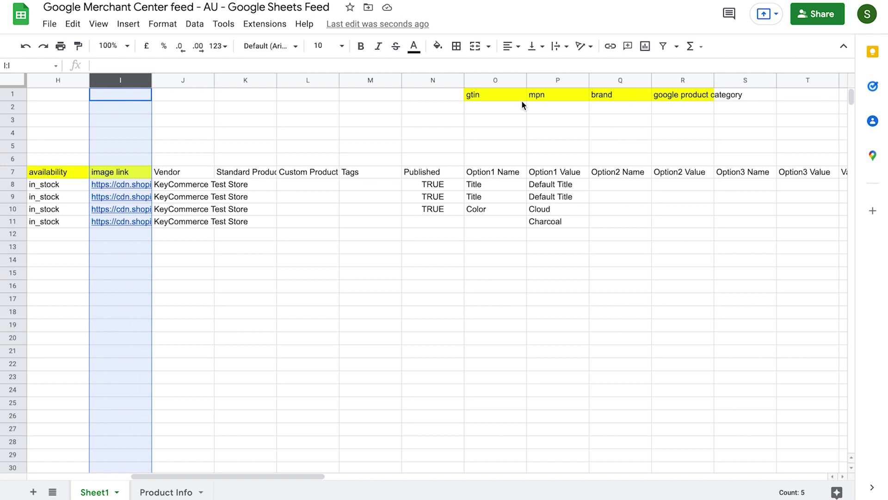
scroll(417, 97, left, 3)
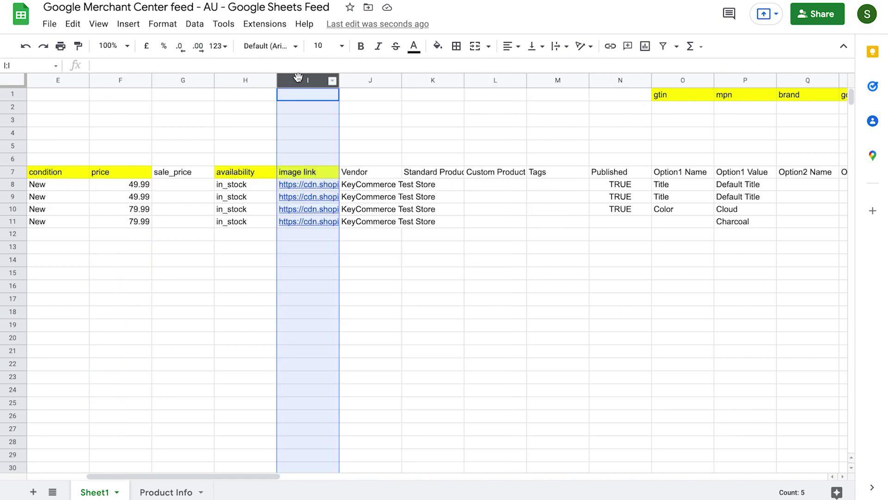
Insert empty columns after image link and paste the gtin, mpn, brand, google product category headers into J7:M7.
right_click(302, 77)
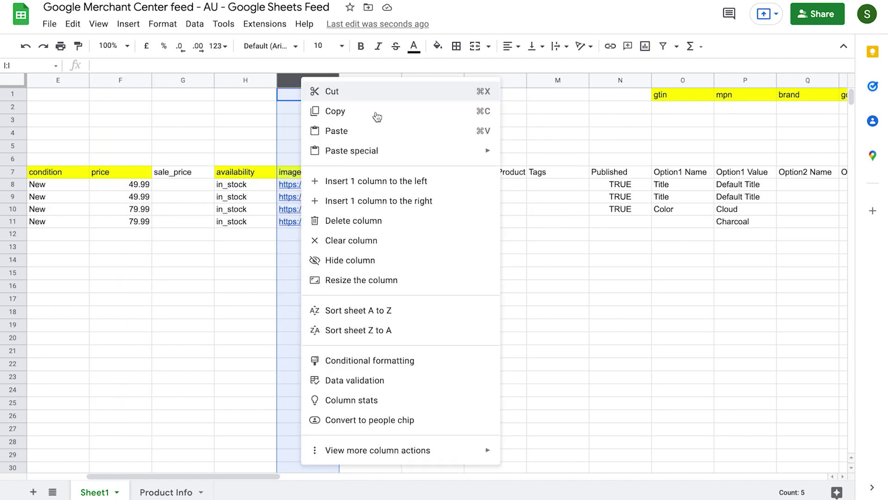
click(390, 204)
right_click(309, 82)
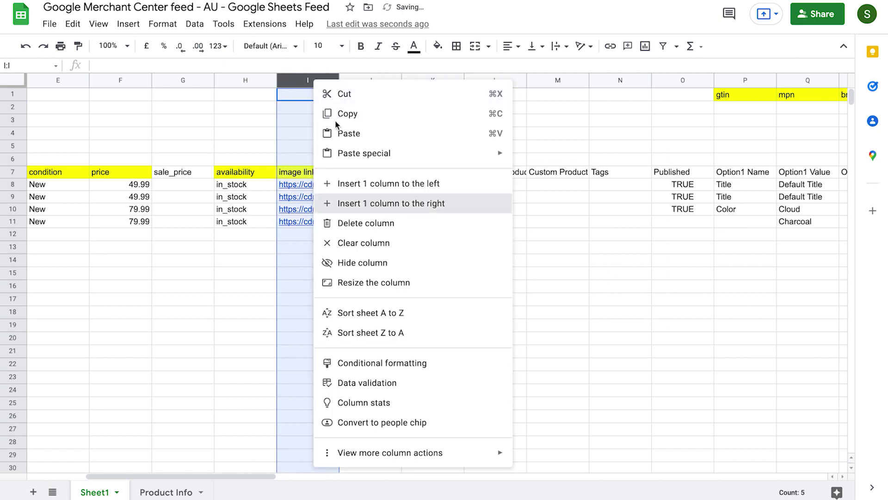
click(371, 202)
scroll(570, 174, right, 3)
drag(553, 95, 743, 95)
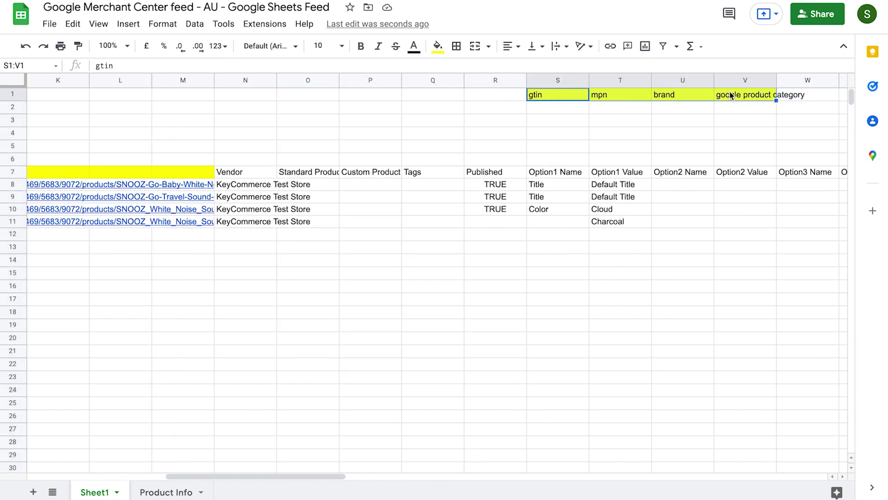
key(ctrl+c)
scroll(330, 180, left, 5)
click(317, 174)
key(ctrl+v)
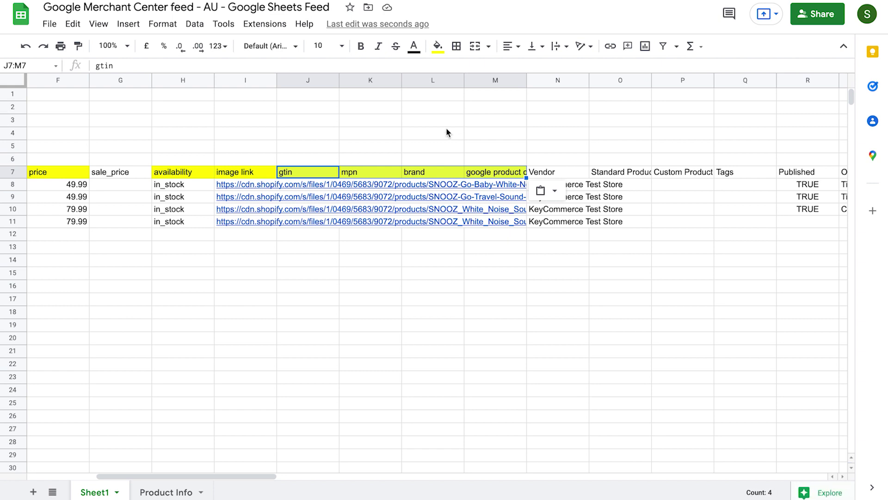
Delete empty rows 1 to 6 so the headers sit in row 1.
scroll(446, 132, left, 5)
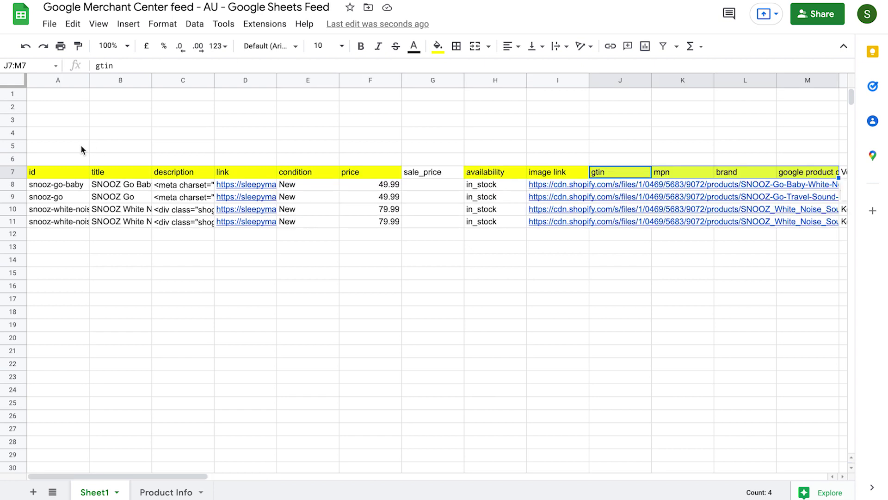
click(18, 156)
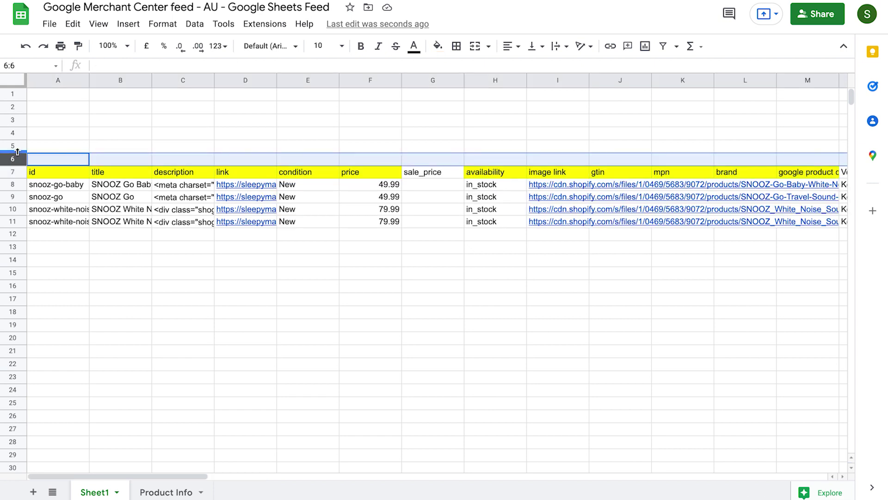
shift+click(12, 95)
key(ctrl+alt+minus)
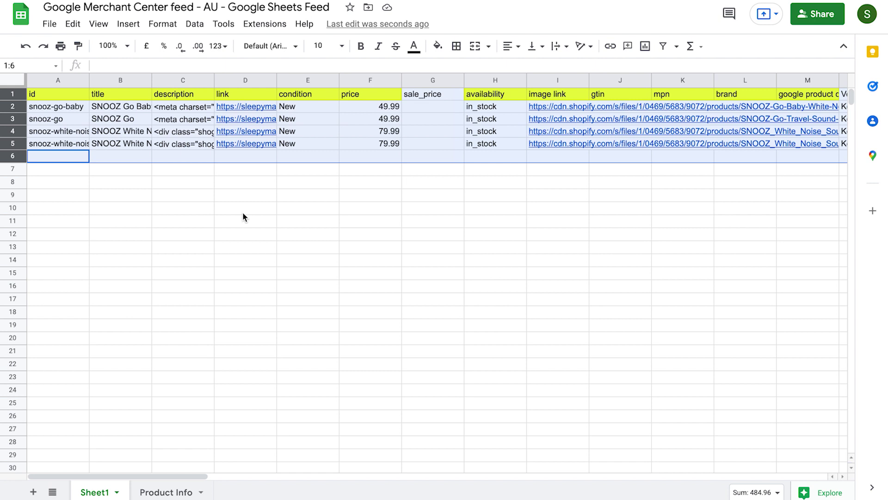
Append -white to the row 4 id and -charcoal to the row 5 id.
click(64, 131)
key(Down)
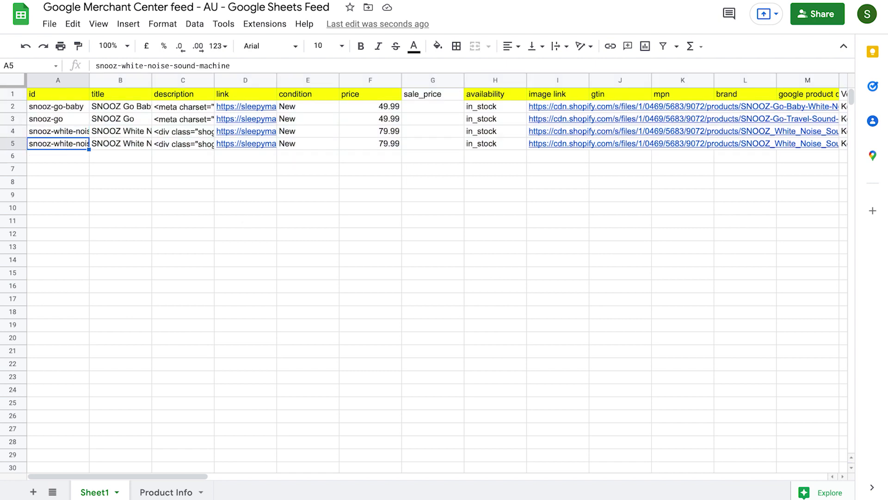
key(Up)
key(Down)
key(Up)
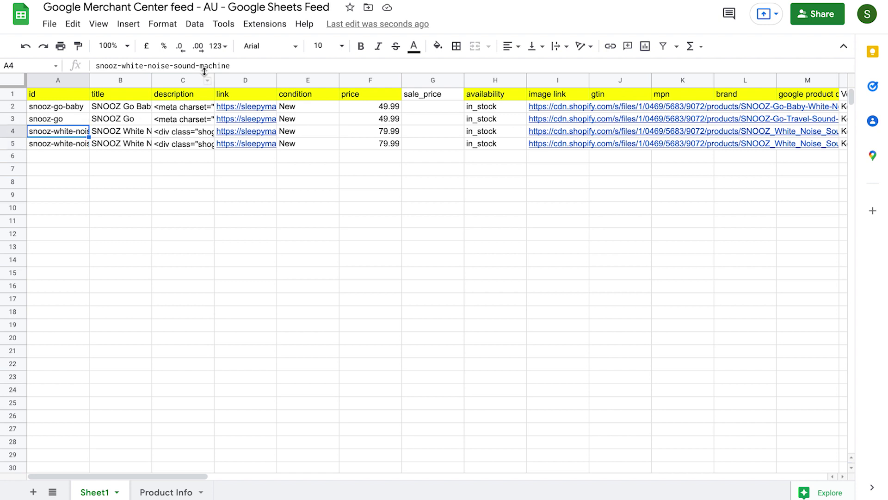
click(244, 64)
text(-white)
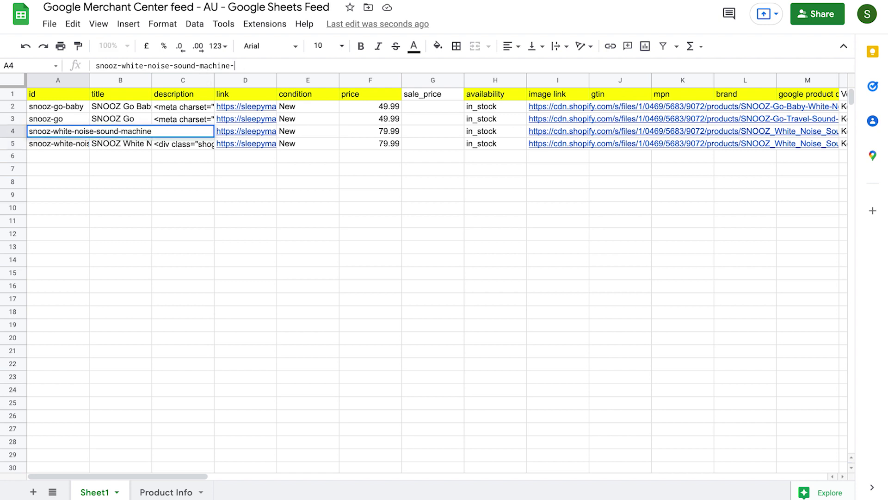
key(Return)
click(269, 64)
text(-charcoal)
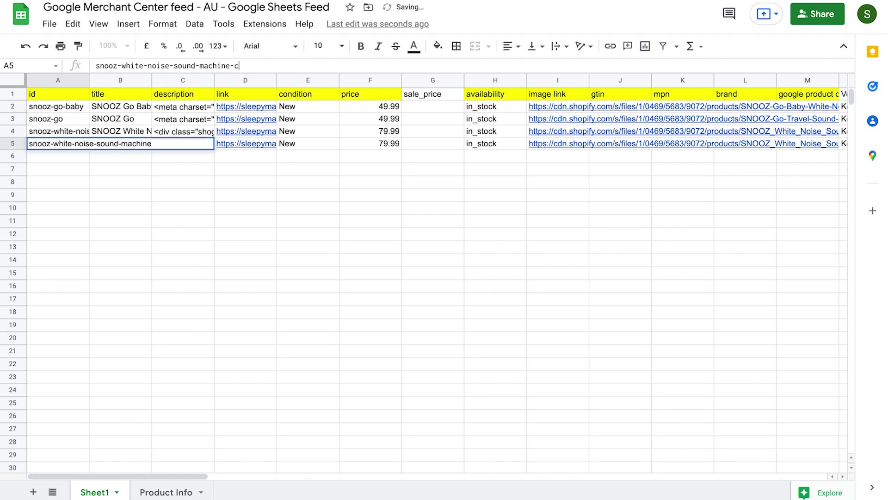
key(Return)
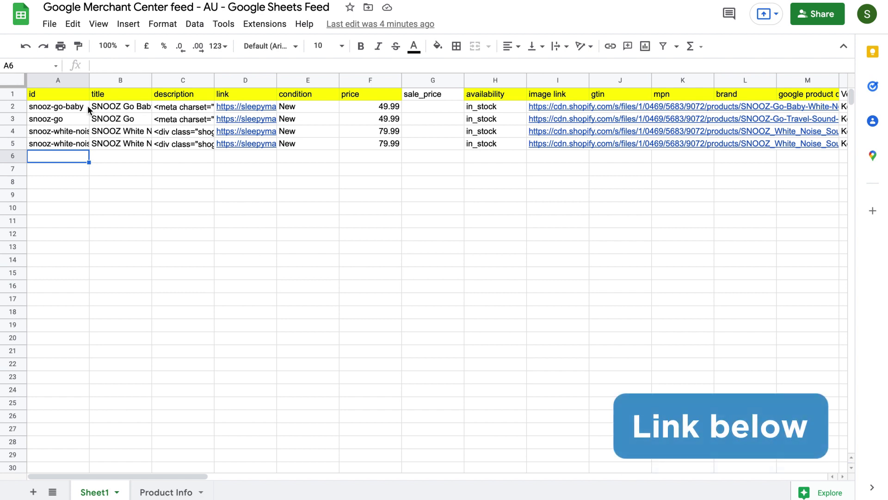
Open the first product's title 'SNOOZ Go Baby' in B2 for editing in the formula bar.
click(89, 108)
click(193, 65)
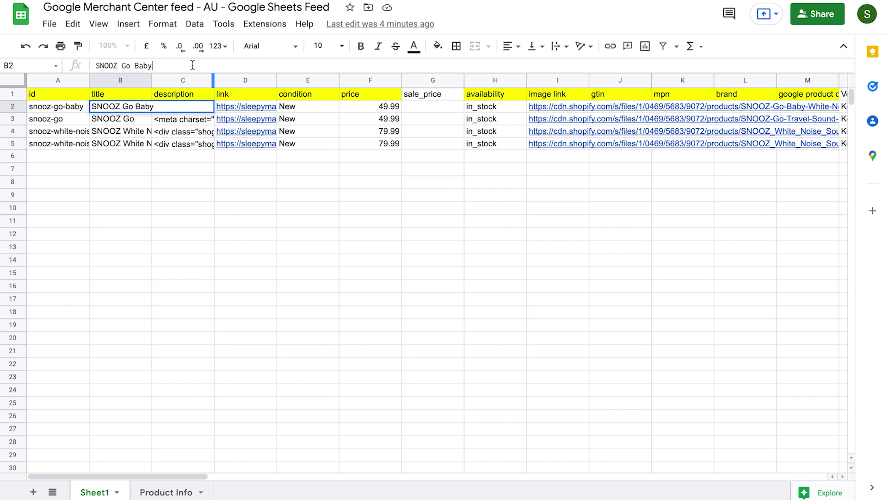
Replace B2's title with 'Snooz White Noise Machine | Real Fan | Bluetooth Enabled | Travel Friendly'.
key(ctrl+a)
text(Snooz White Noise Machine | Real Fan | Bluetooth Enabled)
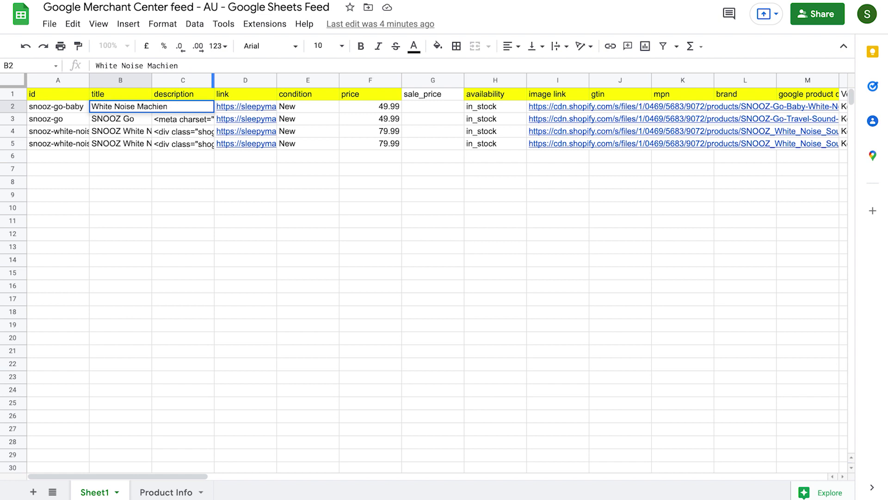
key(Return)
key(Up)
key(Return)
text(| Travel Friendly)
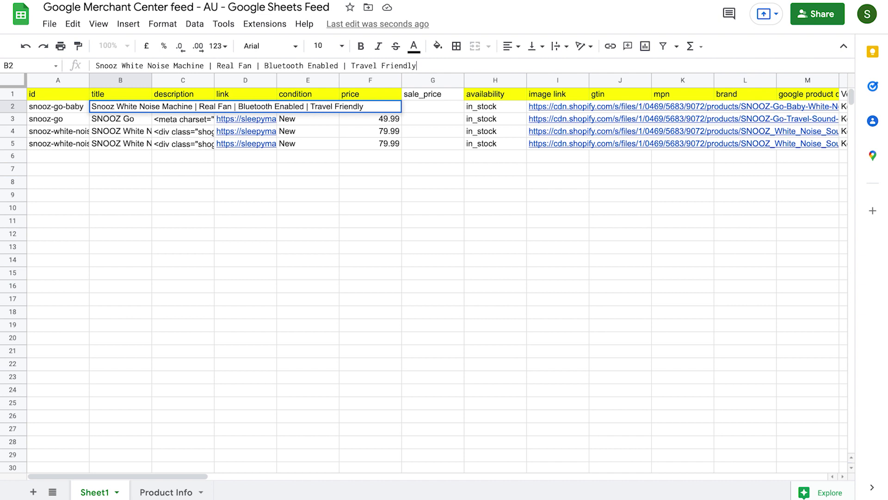
key(Escape)
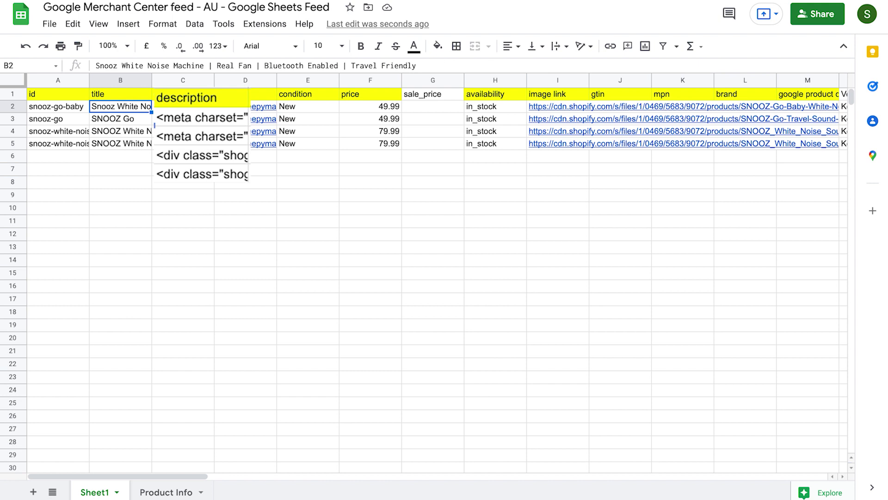
Move from the title to the first product's HTML description in C2.
key(Right)
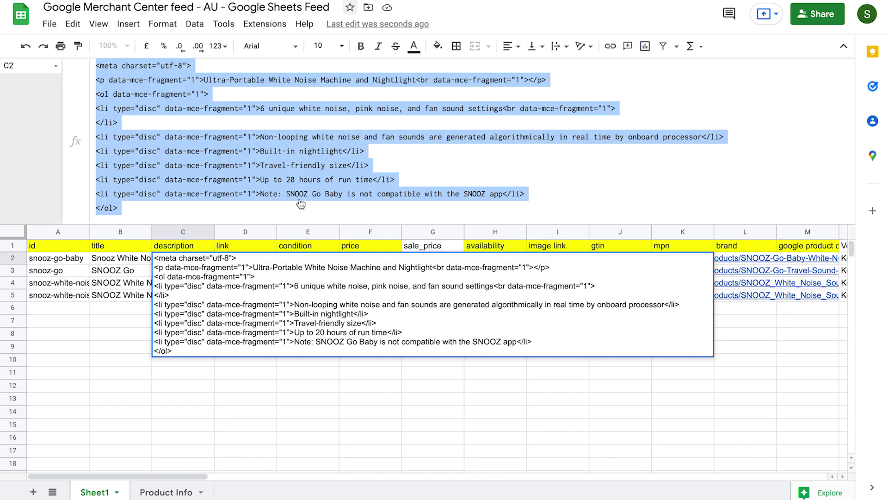
Paste the cleaned plain-text description into C2 and confirm it.
key(ctrl+v)
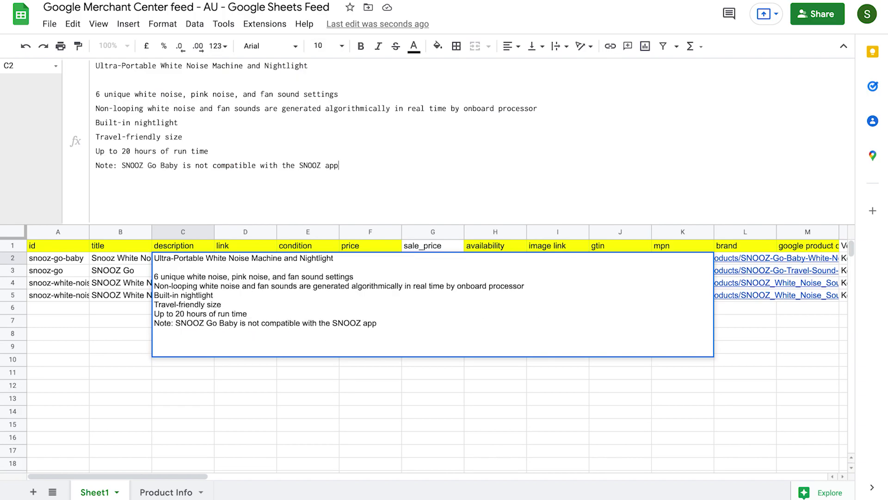
key(Return)
Check row 2's plain-text description, then select the mpn and brand cells K2:L2.
click(183, 258)
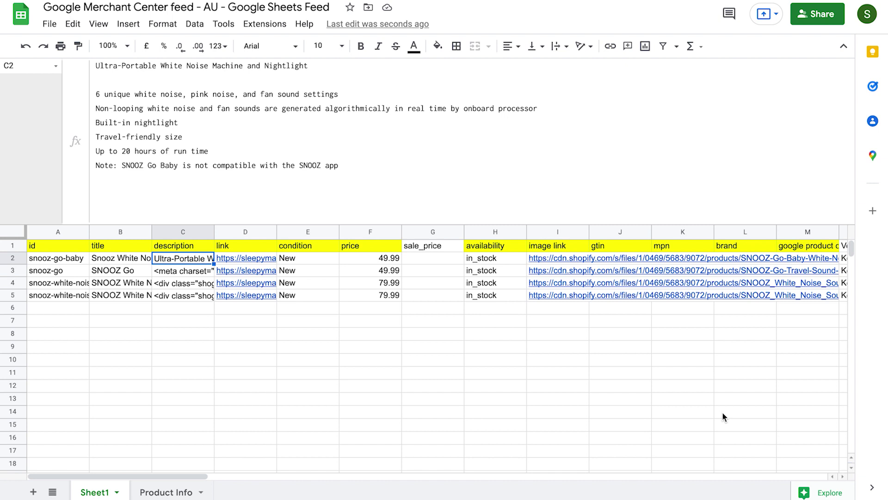
click(609, 258)
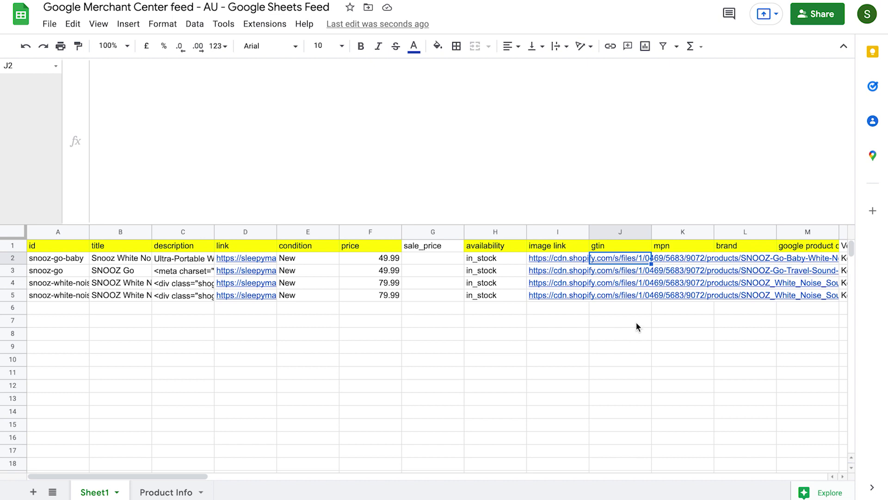
click(678, 259)
shift+click(726, 256)
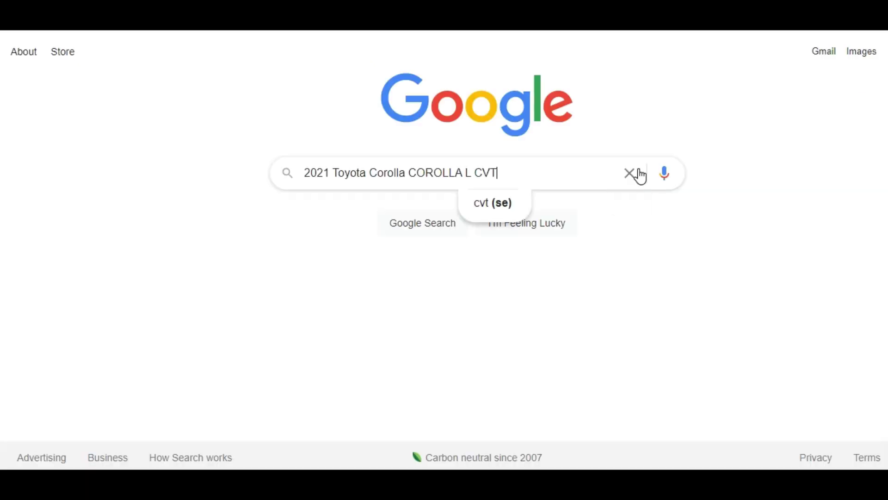
Search for the 2021 Toyota Corolla COROLLA L CVT air filter and browse more shopping results.
text(air filter)
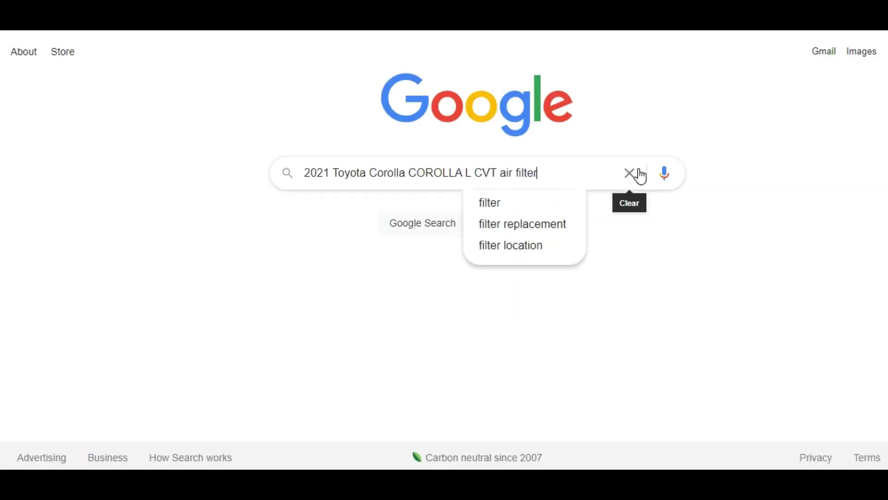
key(Return)
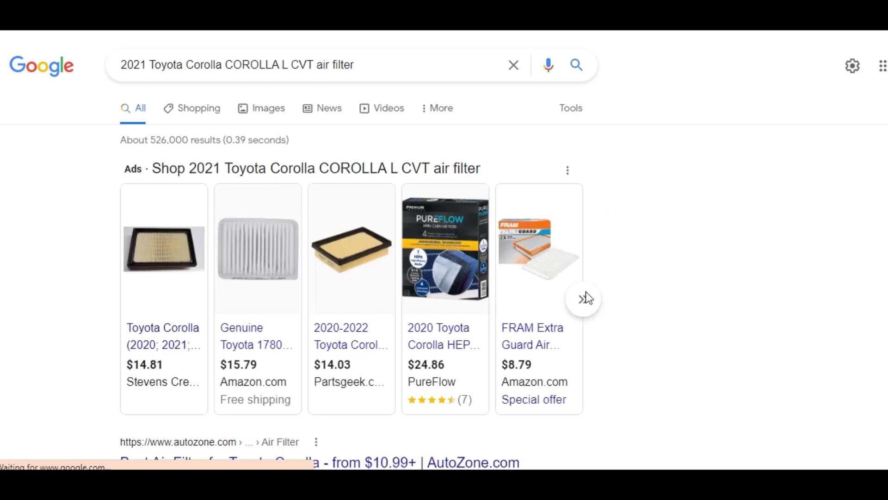
click(586, 296)
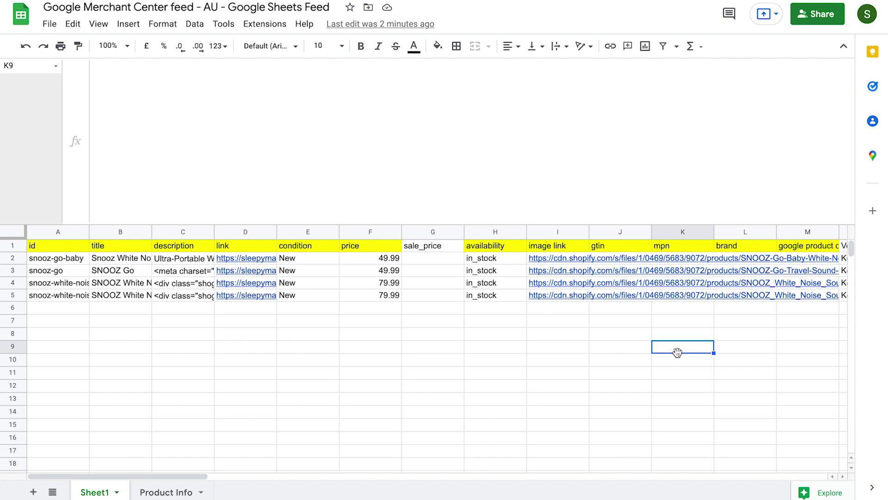
Copy the product ids A2:A5 into the mpn column K2:K5.
key(Up)
key(Up)
key(Up)
key(Up)
key(Up)
key(Up)
key(Up)
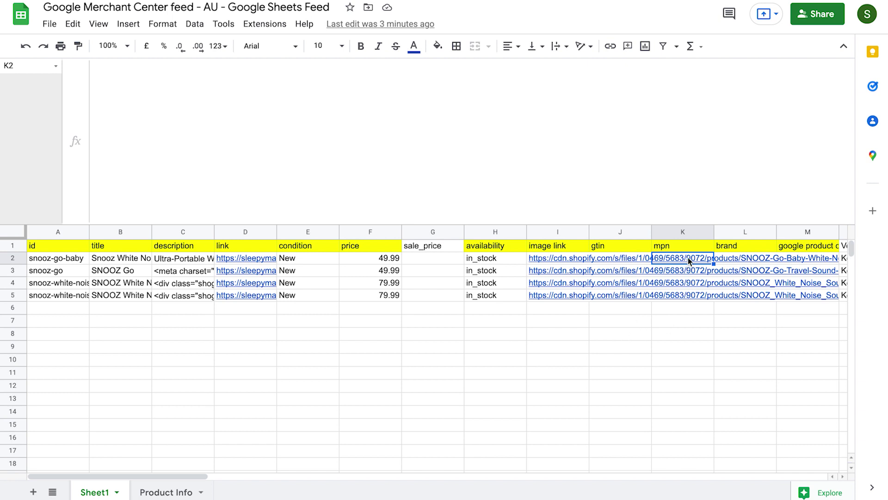
click(67, 260)
key(ctrl+c)
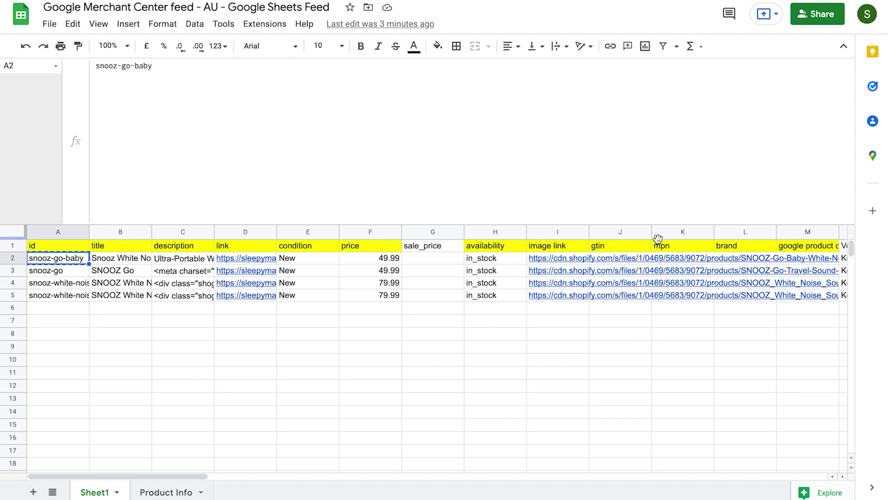
click(670, 261)
key(ctrl+v)
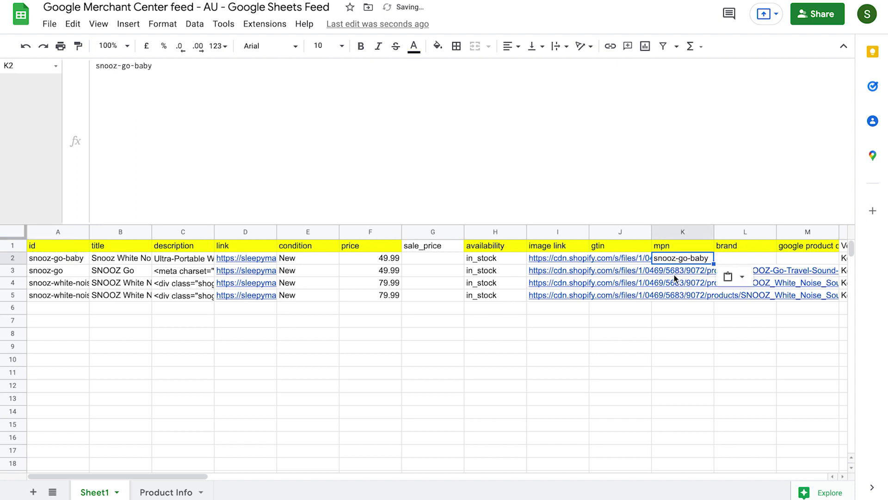
drag(56, 270, 56, 295)
key(ctrl+c)
click(672, 273)
key(ctrl+v)
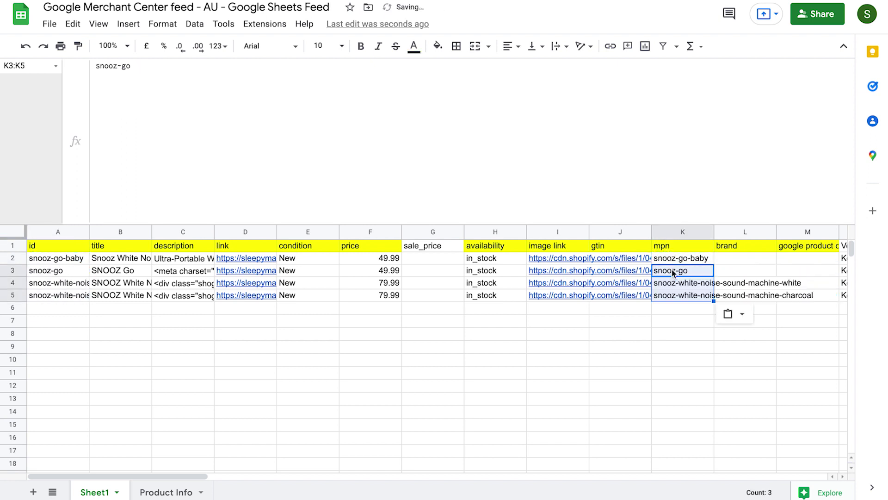
Fill every brand cell in L2:L5 with Snooz.
click(734, 257)
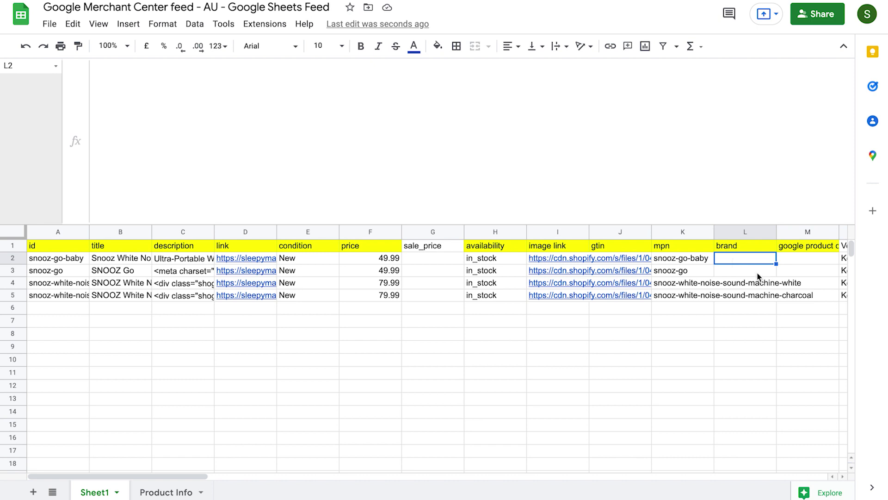
key(ctrl+v)
key(Down)
key(ctrl+v)
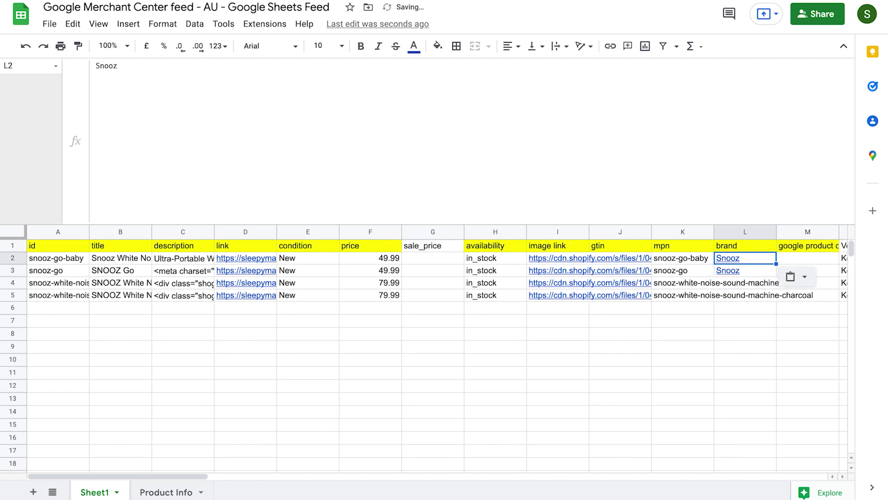
key(Down)
key(Down)
key(ctrl+v)
key(Up)
key(ctrl+v)
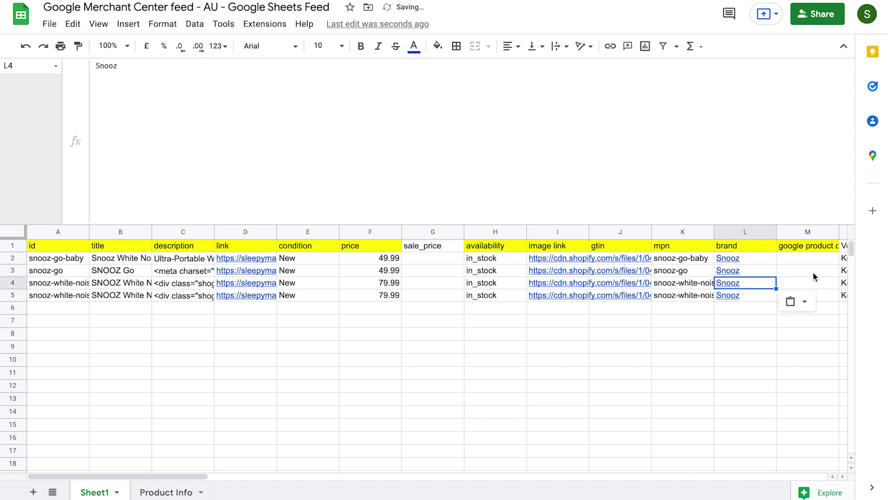
key(Up)
key(Up)
key(Up)
key(Right)
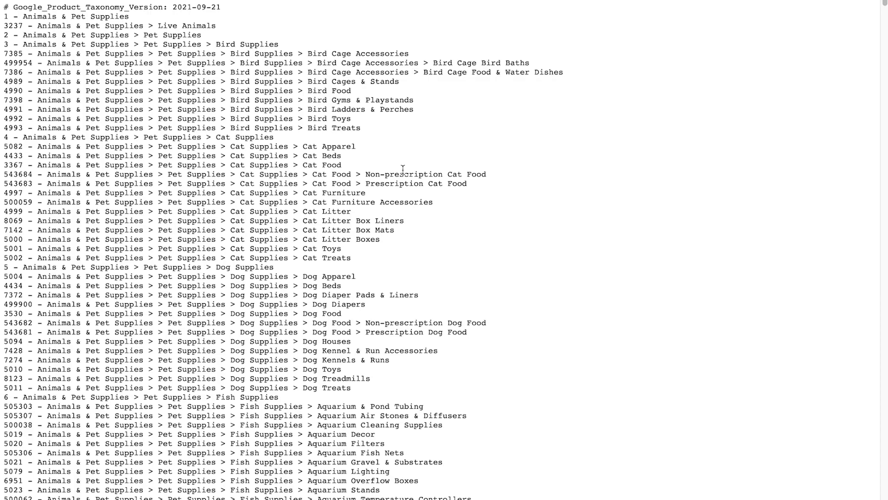
Search the taxonomy for 'white noise' and select the White Noise Machines ID 4056.
scroll(403, 169, down, 15)
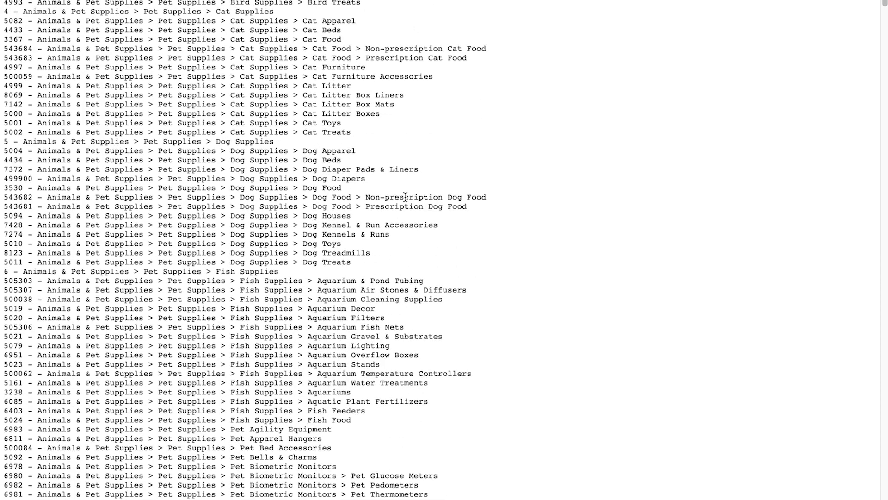
scroll(405, 199, up, 15)
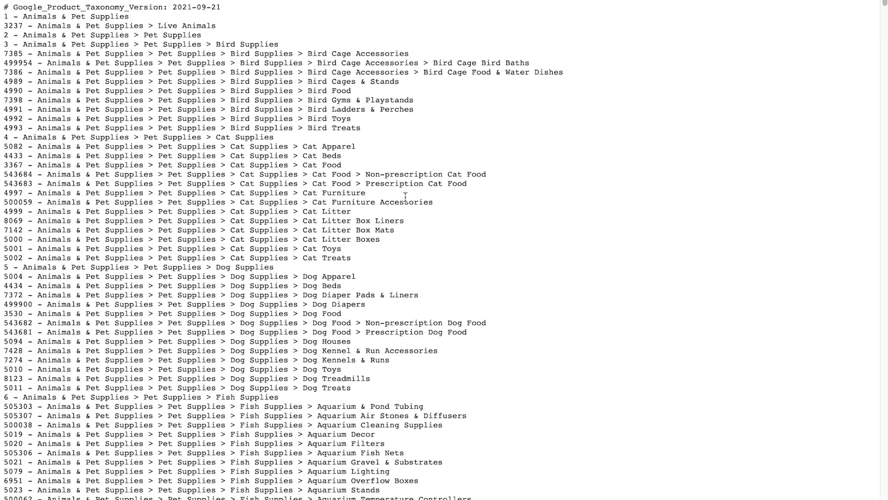
key(ctrl+f)
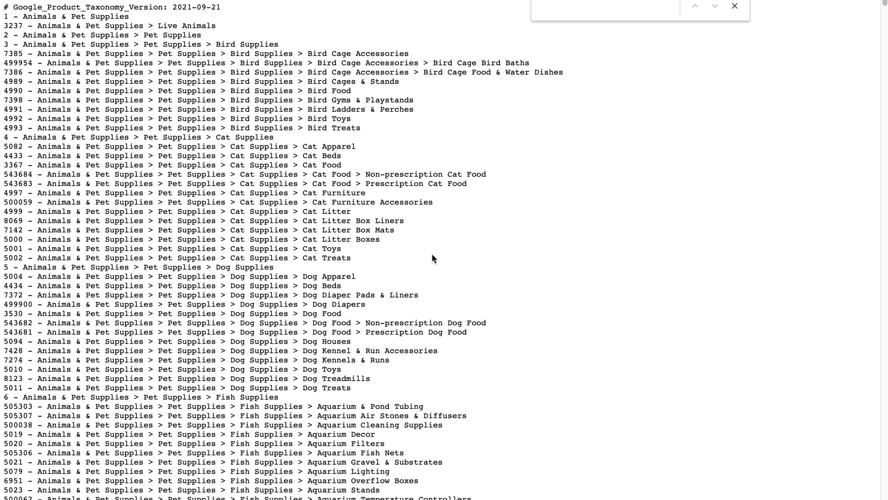
text(white noise)
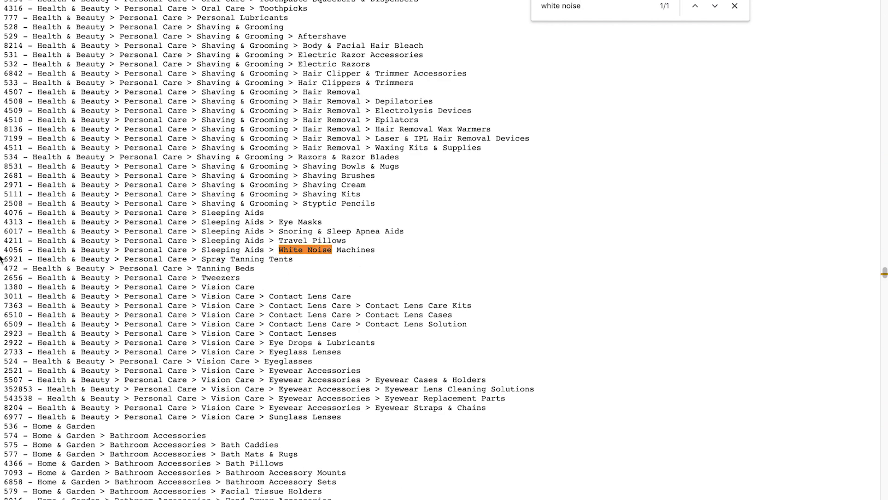
double_click(17, 250)
Paste category ID 4056 into M2 and fill it down through M5.
key(ctrl+c)
key(ctrl+Tab)
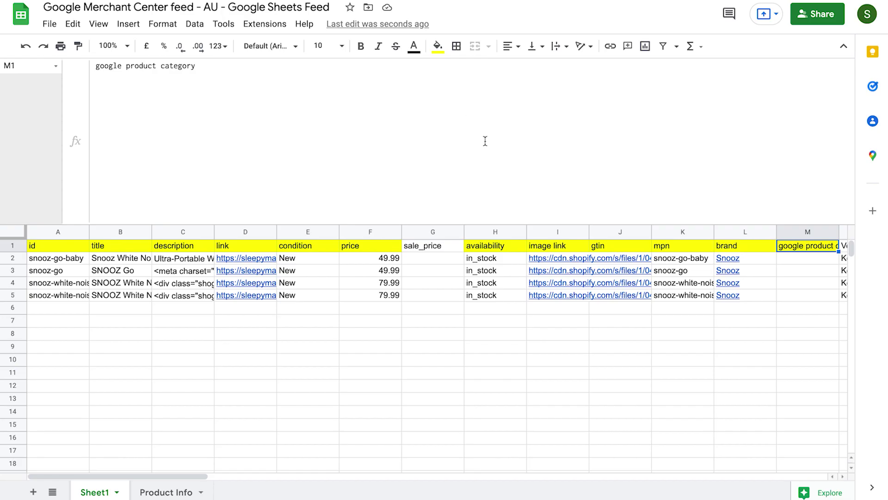
click(804, 258)
key(ctrl+v)
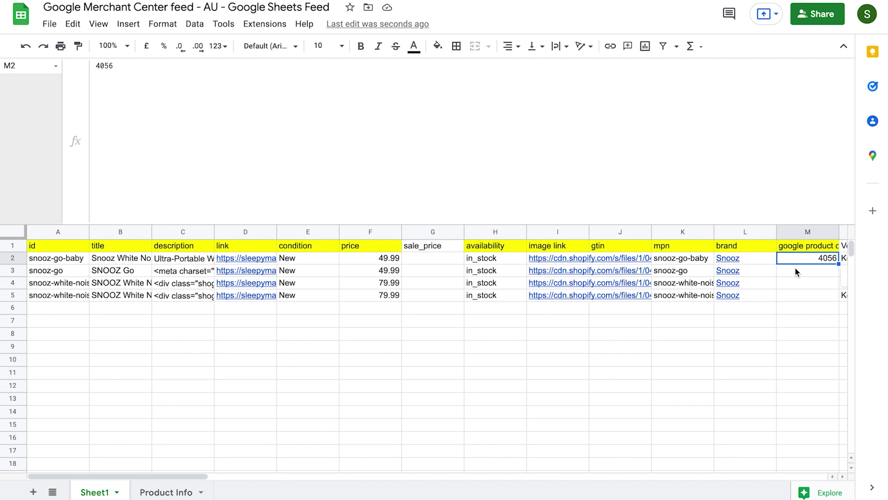
key(ctrl+c)
shift+click(798, 299)
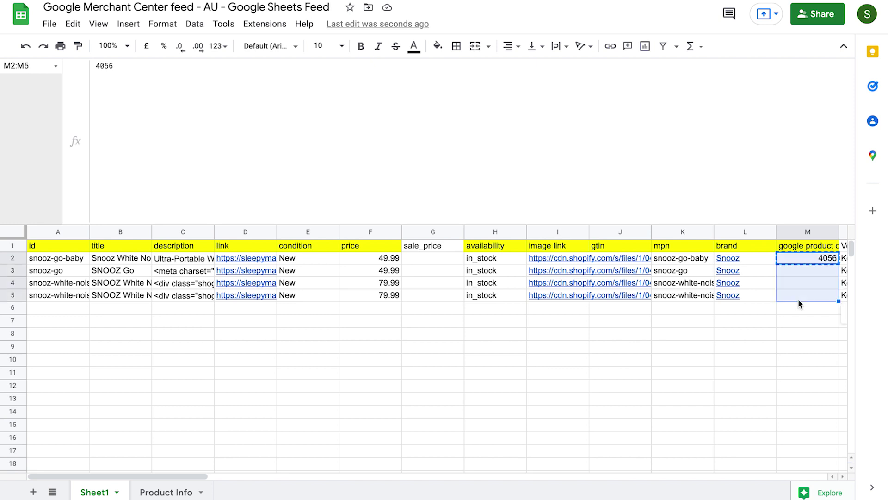
key(ctrl+v)
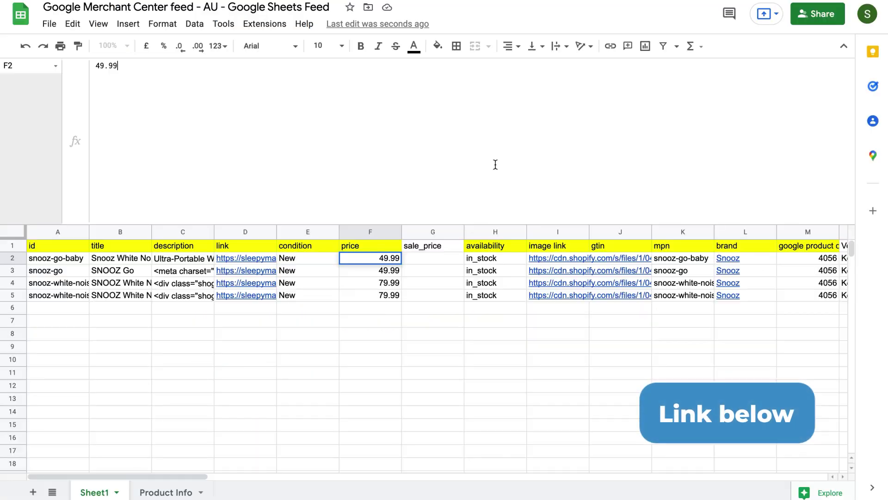
Append AUD to each product's price in the price column.
click(495, 164)
text(AUD)
key(Return)
click(135, 99)
text(AUD)
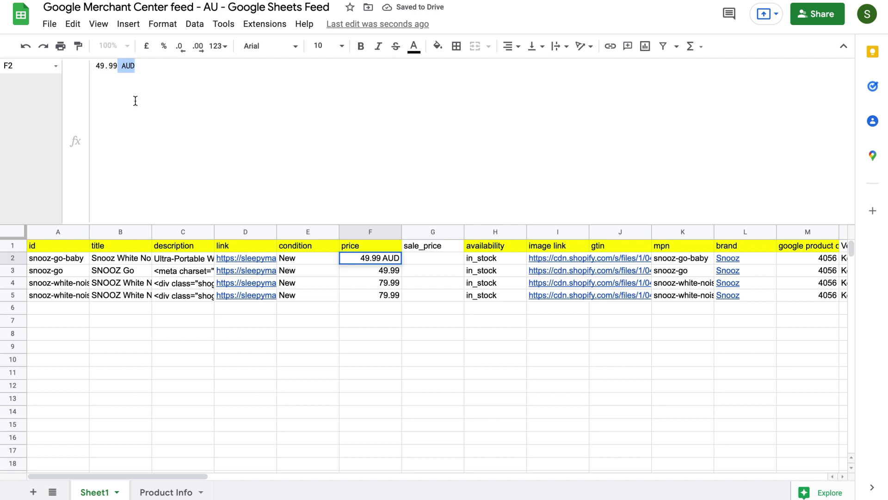
key(Return)
click(156, 82)
text(AUD)
key(Return)
click(156, 82)
text(AUD)
key(Return)
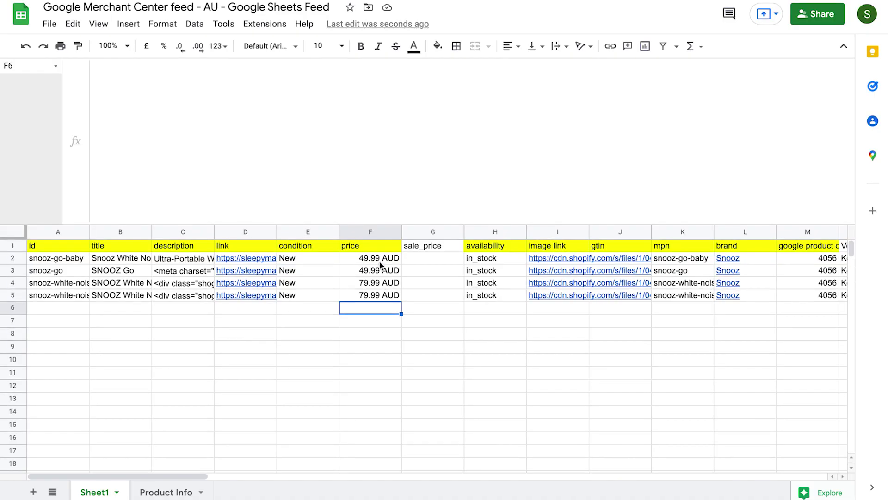
Enter a test sale price of 39.09 AUD in the first sale_price cell, then delete it.
click(370, 232)
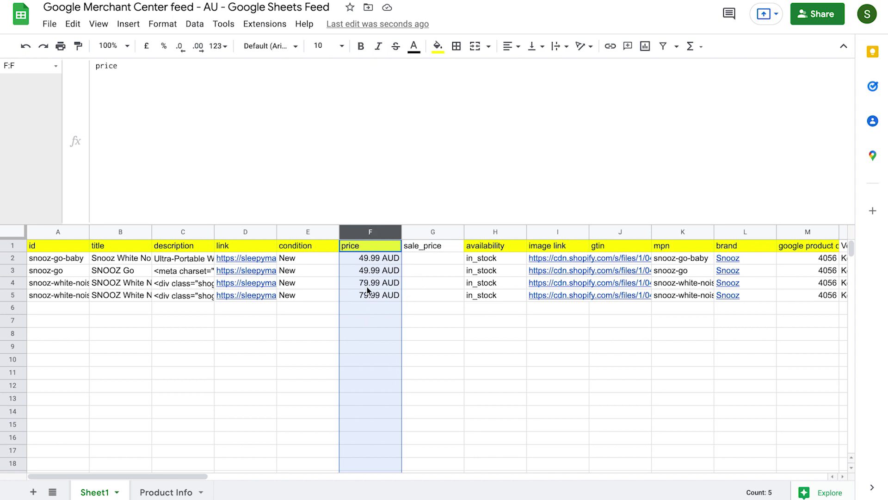
click(418, 259)
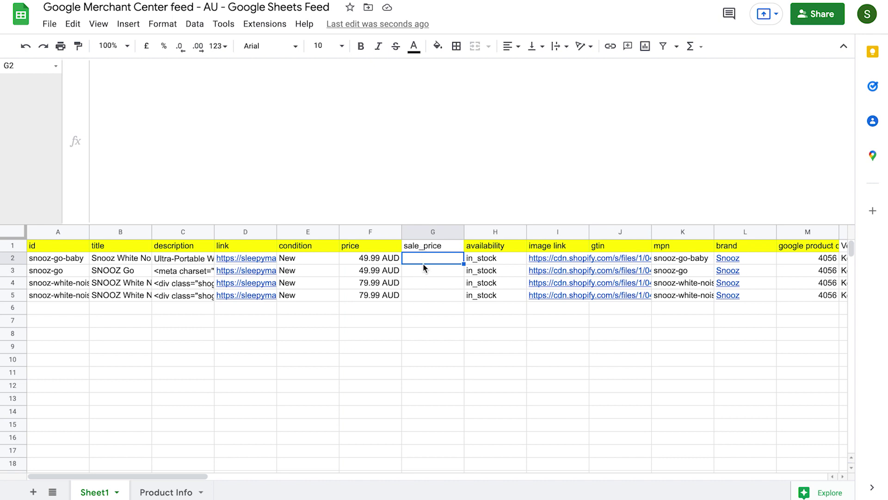
click(417, 275)
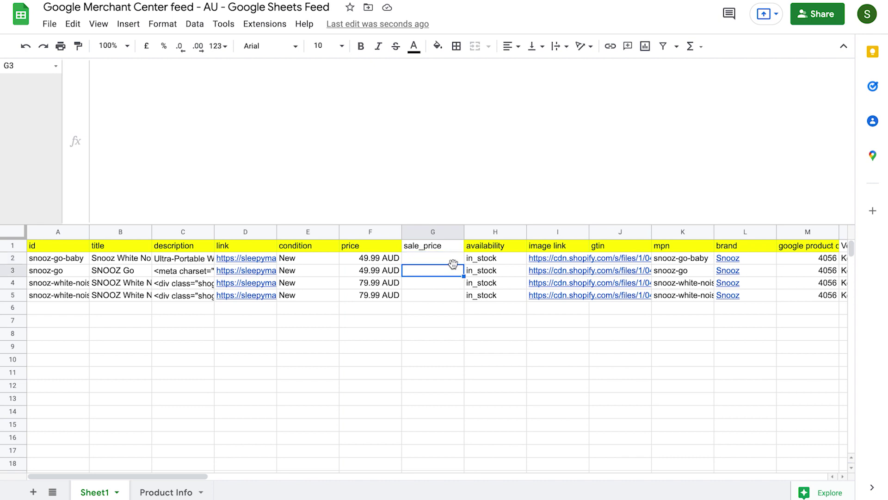
click(435, 259)
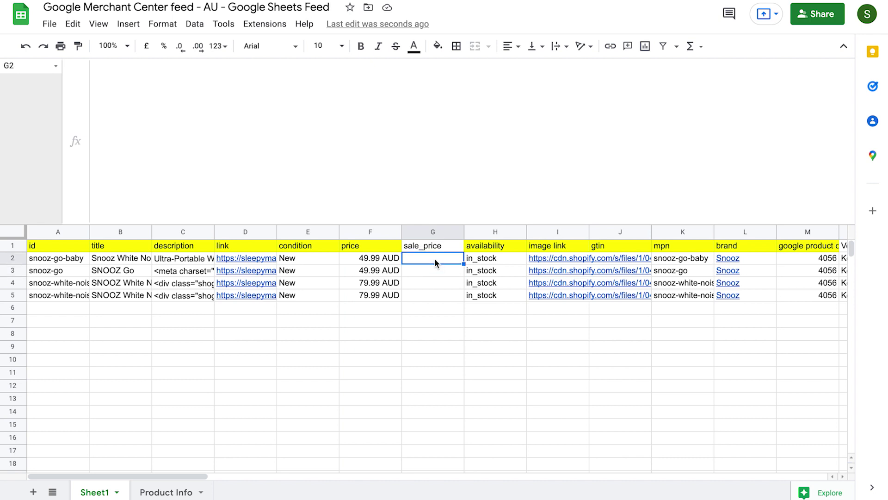
text(39.09 AUD)
key(Return)
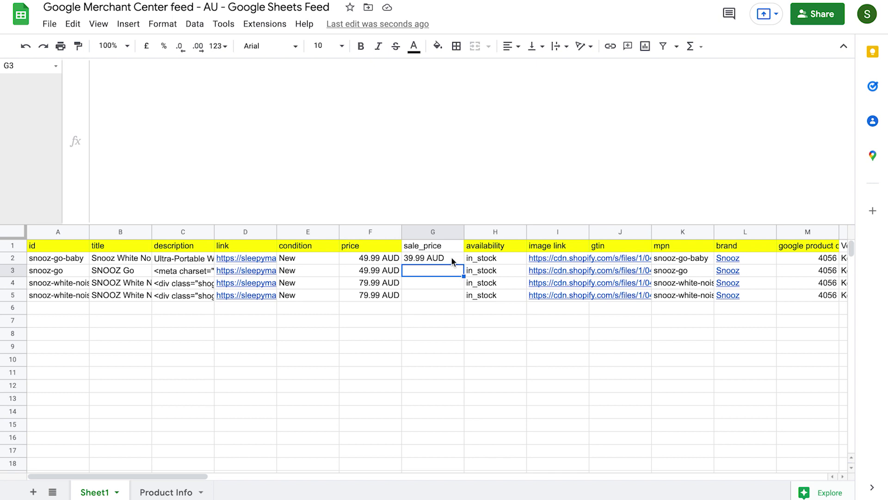
click(451, 258)
key(Delete)
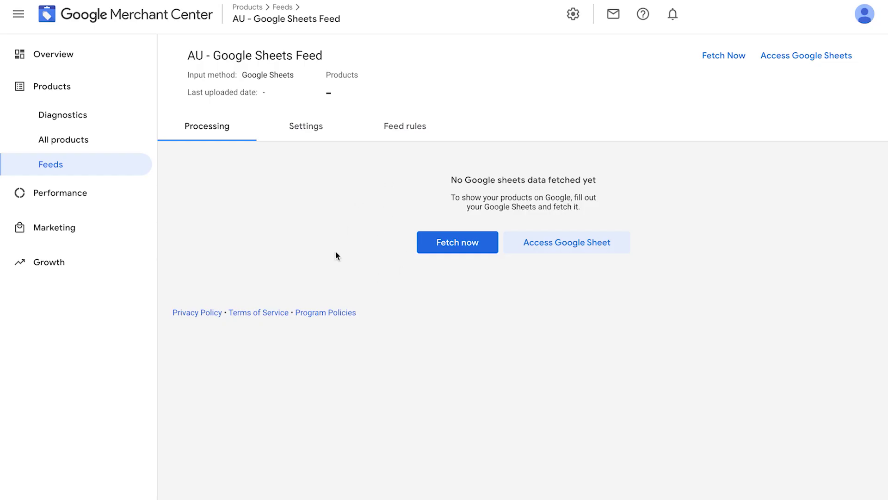
Fetch the AU - Google Sheets Feed now and review the four items pending initial review in Diagnostics.
click(452, 249)
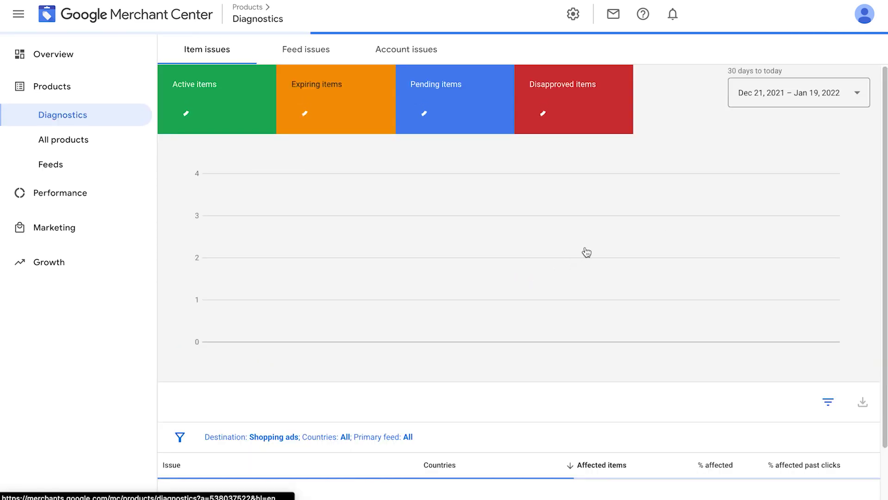
scroll(407, 241, down, 3)
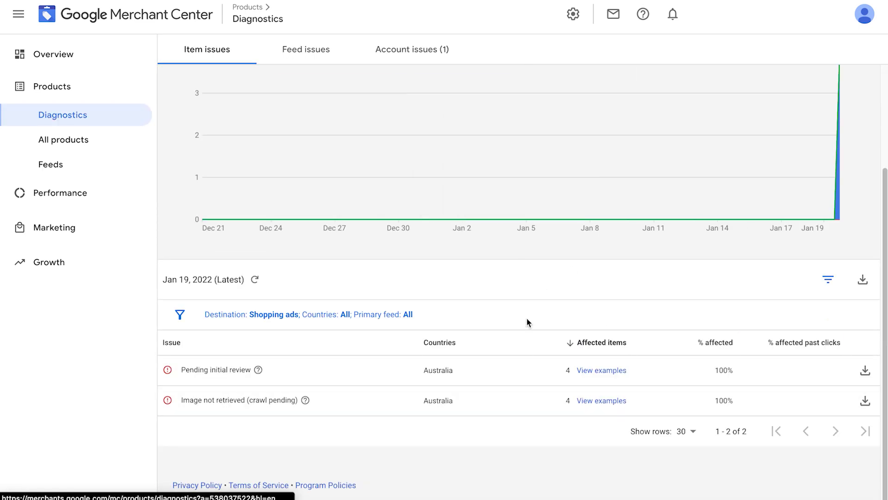